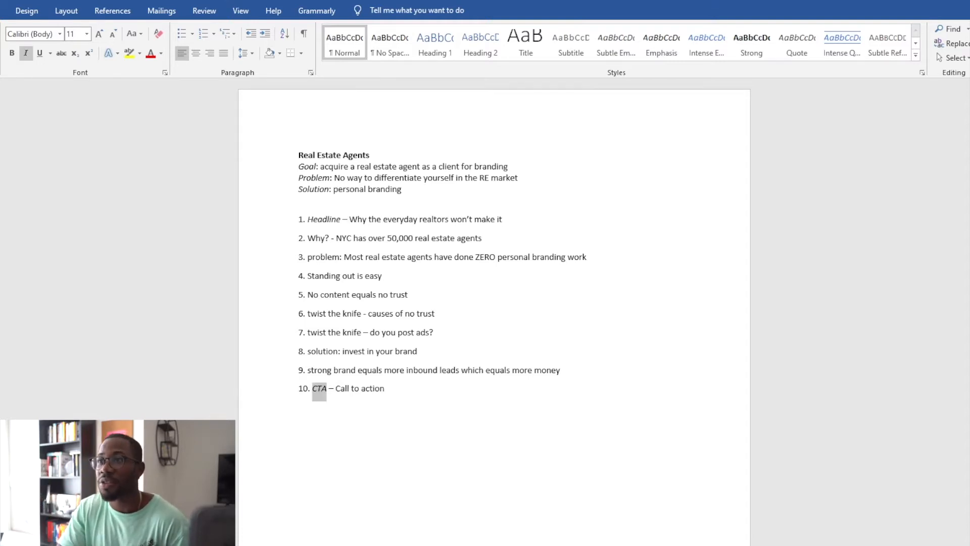
- Review the real estate carousel outline, including the headline, point 9 on strong branding and the closing call to action
{"action": "left_click", "coordinate": [503, 219]}
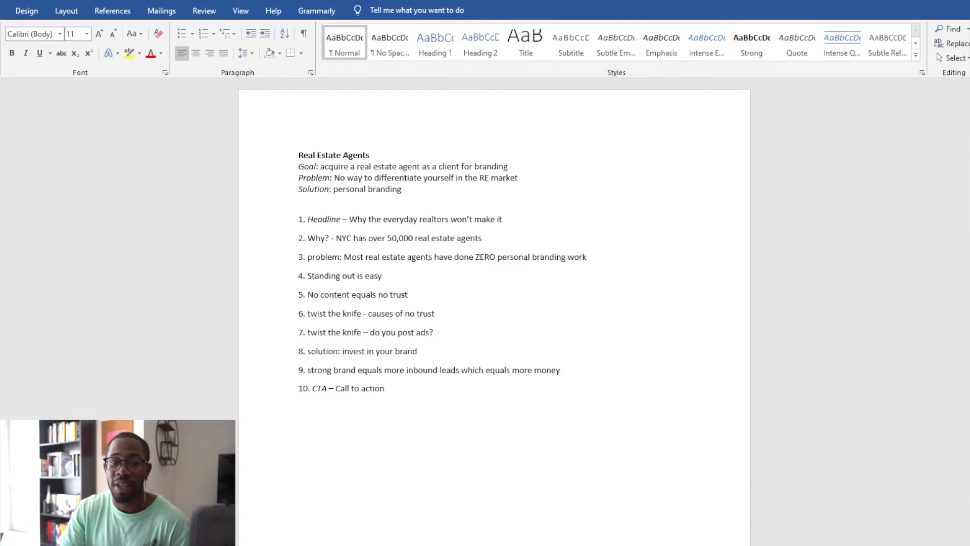
{"action": "left_click_drag", "start_coordinate": [512, 370], "coordinate": [307, 370]}
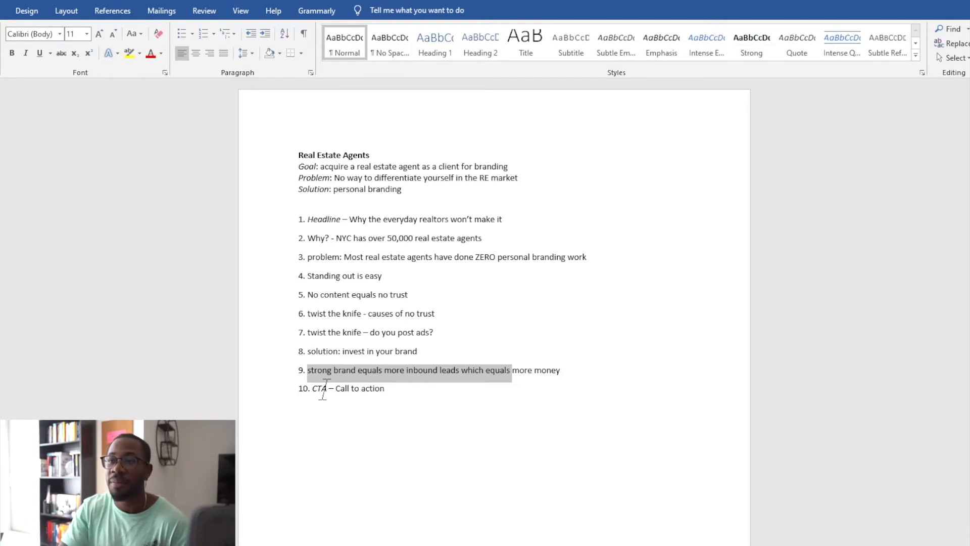
{"action": "left_click_drag", "start_coordinate": [384, 388], "coordinate": [308, 389]}
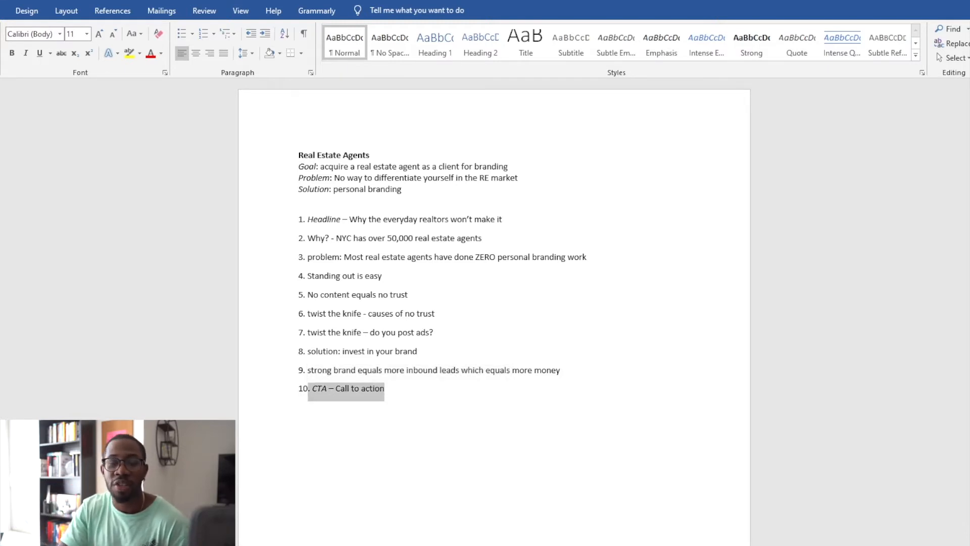
{"action": "key", "text": "Right"}
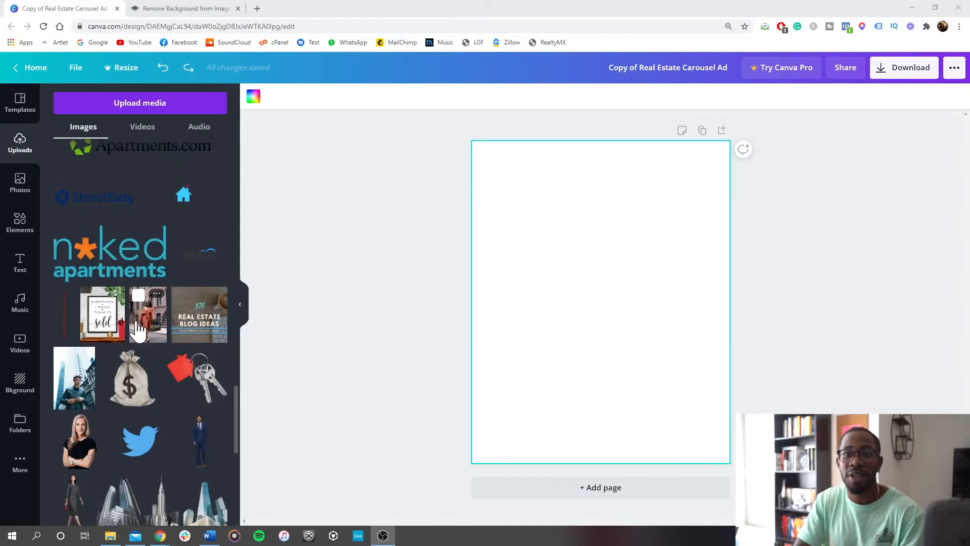
- Switch to the Canva carousel design and look through the uploaded images for people, buildings and real estate graphics
{"action": "scroll", "coordinate": [136, 329], "scroll_direction": "down", "scroll_amount": 1}
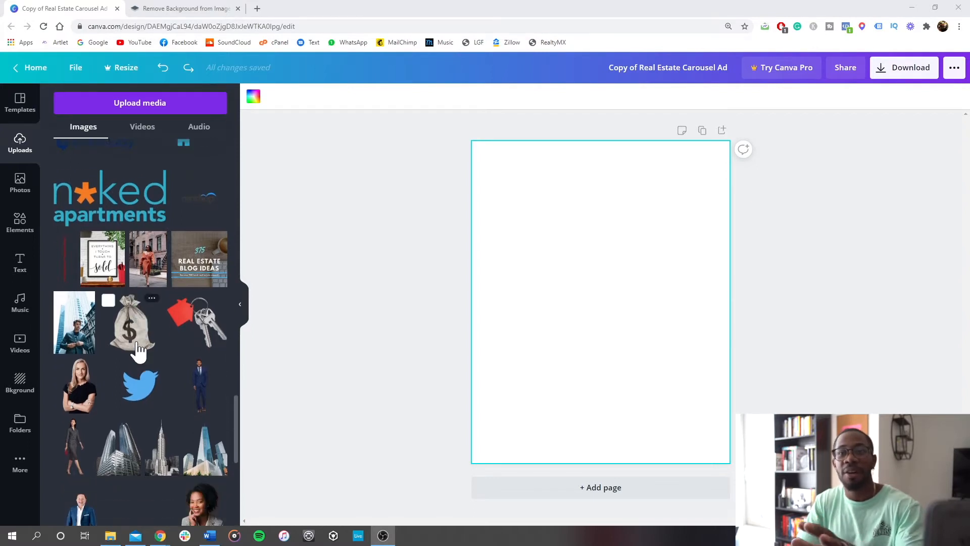
{"action": "scroll", "coordinate": [142, 404], "scroll_direction": "down", "scroll_amount": 2}
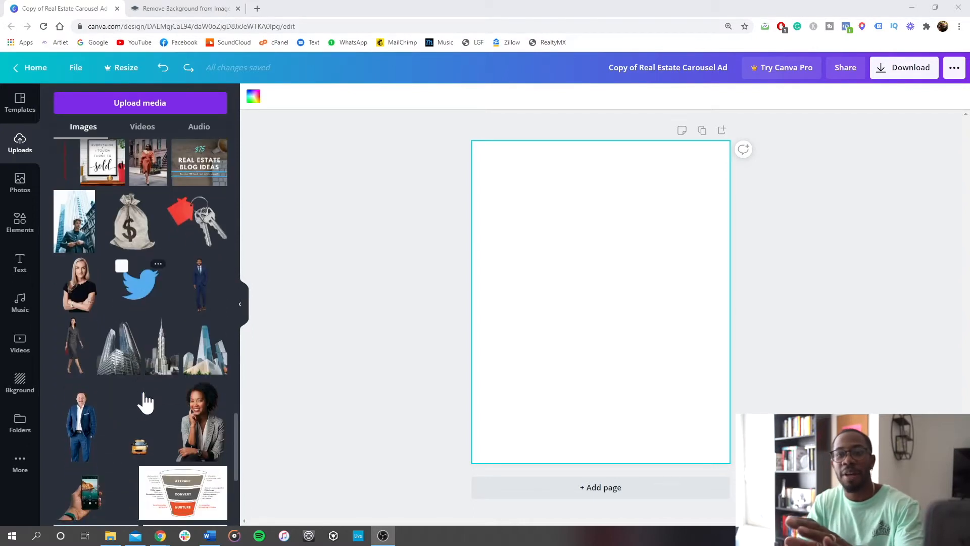
{"action": "scroll", "coordinate": [144, 401], "scroll_direction": "up", "scroll_amount": 2}
{"action": "scroll", "coordinate": [145, 402], "scroll_direction": "up", "scroll_amount": 2}
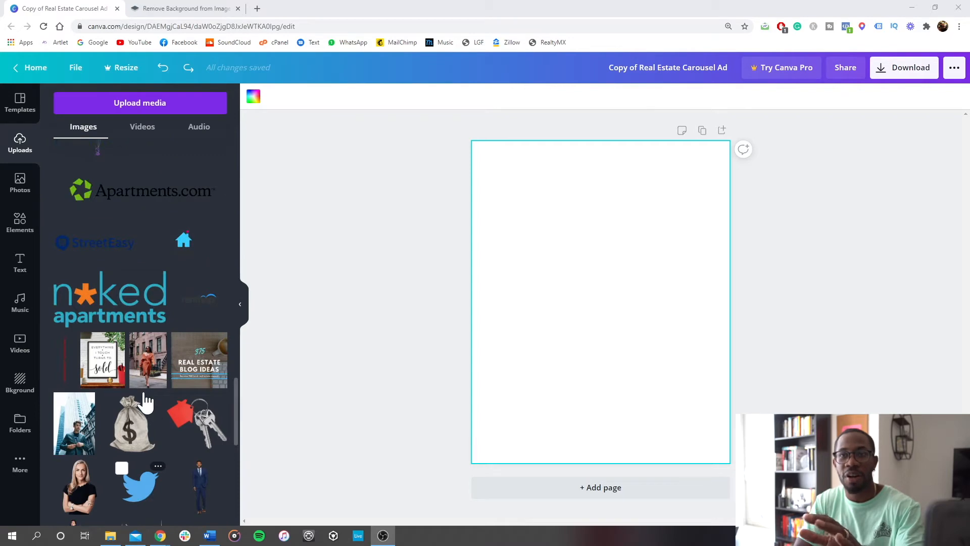
{"action": "scroll", "coordinate": [145, 402], "scroll_direction": "up", "scroll_amount": 2}
{"action": "scroll", "coordinate": [145, 402], "scroll_direction": "down", "scroll_amount": 4}
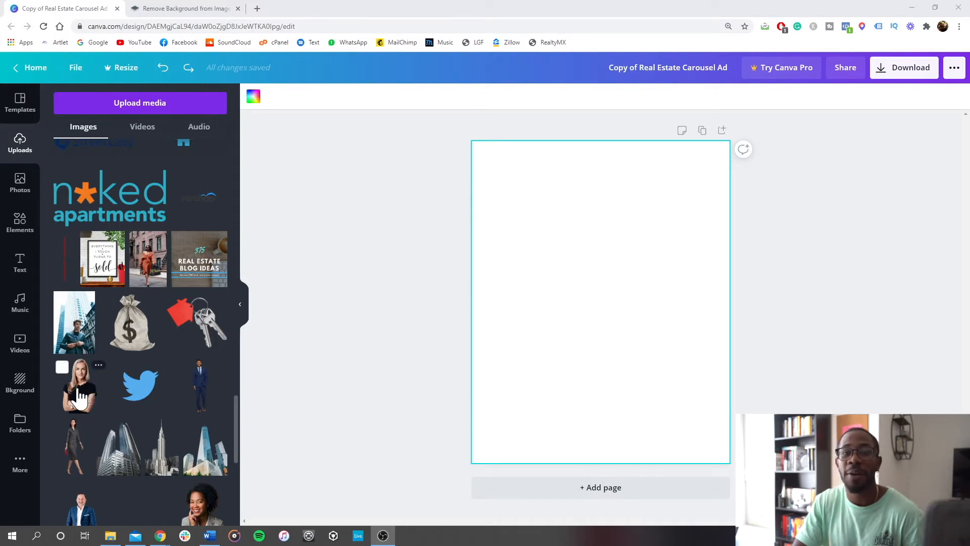
- Open the Unsplash free image site in a new browser tab
{"action": "key", "text": "ctrl+t"}
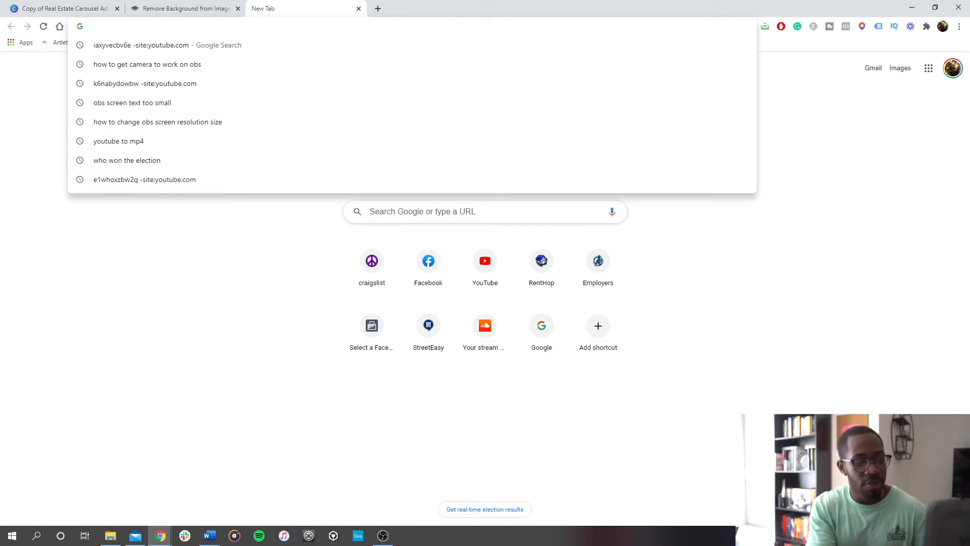
{"action": "type", "text": "pic"}
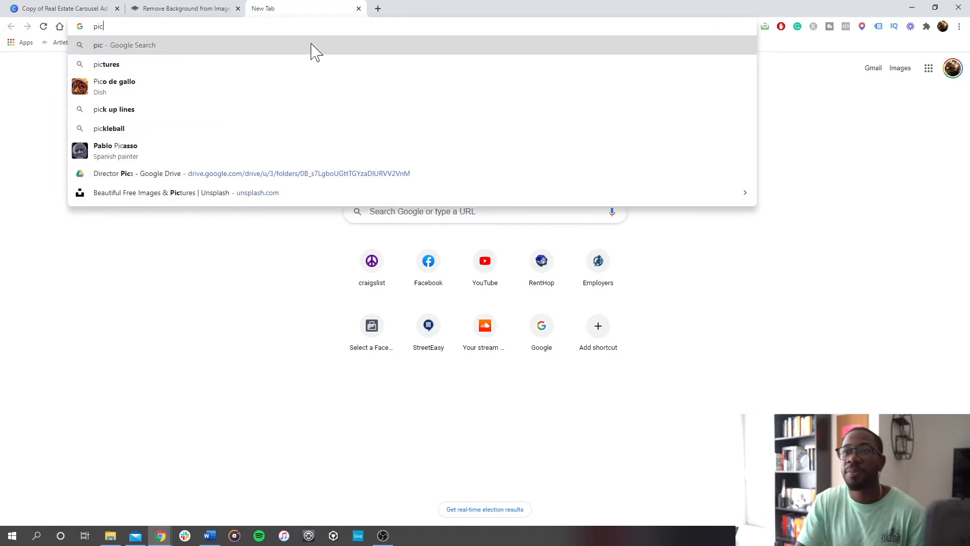
{"action": "left_click", "coordinate": [247, 194]}
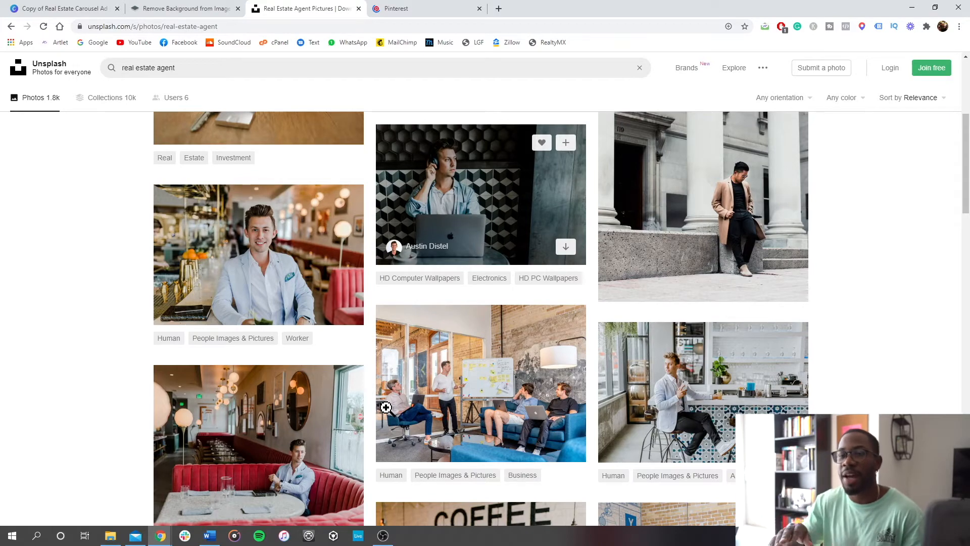
- Pick a portrait from the Unsplash real estate agent photos and save it as a JPEG image in Downloads
{"action": "scroll", "coordinate": [505, 387], "scroll_direction": "down", "scroll_amount": 10}
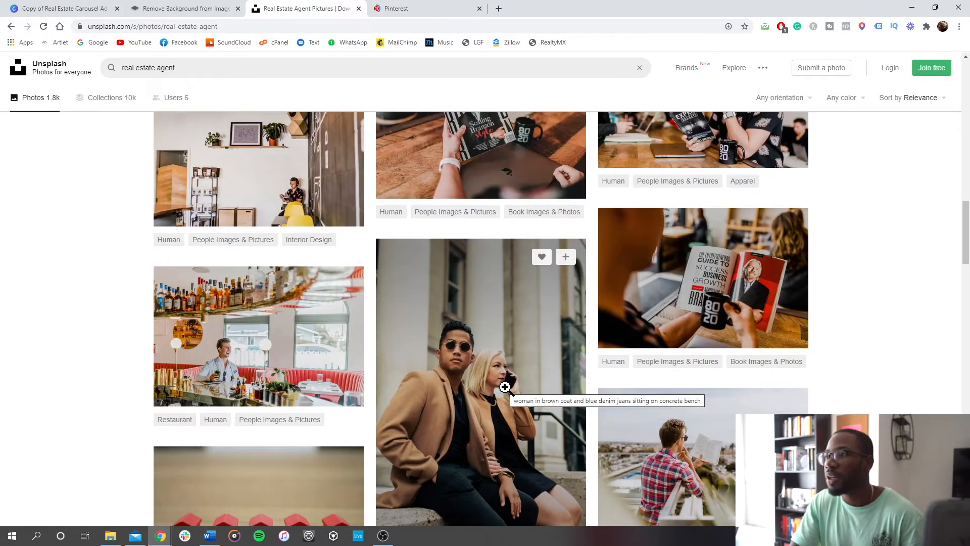
{"action": "scroll", "coordinate": [500, 384], "scroll_direction": "down", "scroll_amount": 3}
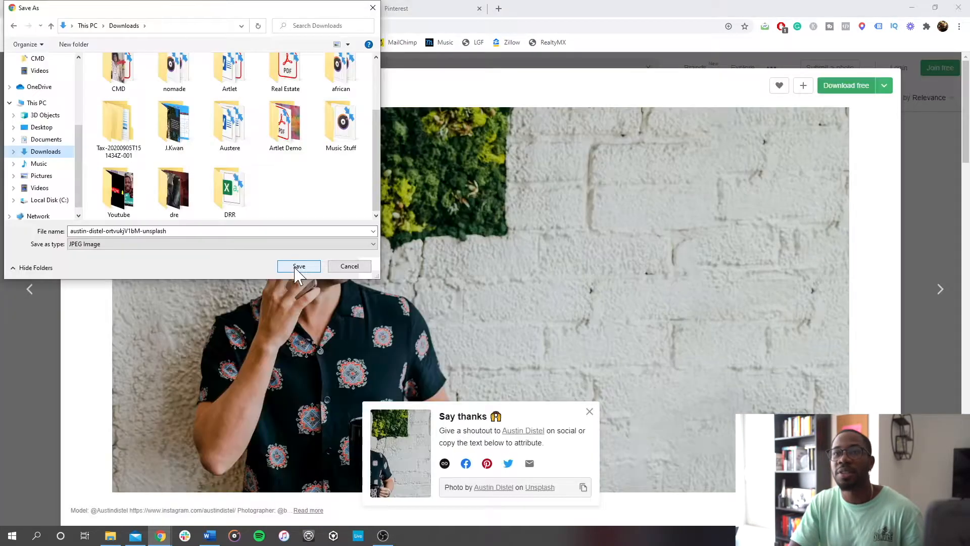
{"action": "left_click", "coordinate": [299, 266]}
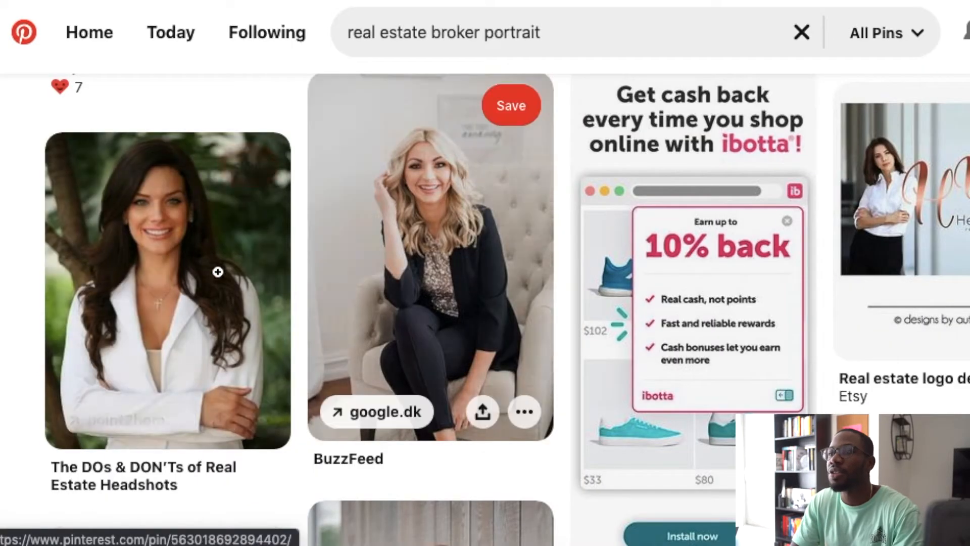
- Open the Pinterest pin "The DOs & DON'Ts of Real Estate Headshots" and look through the similar portraits
{"action": "left_click", "coordinate": [181, 272]}
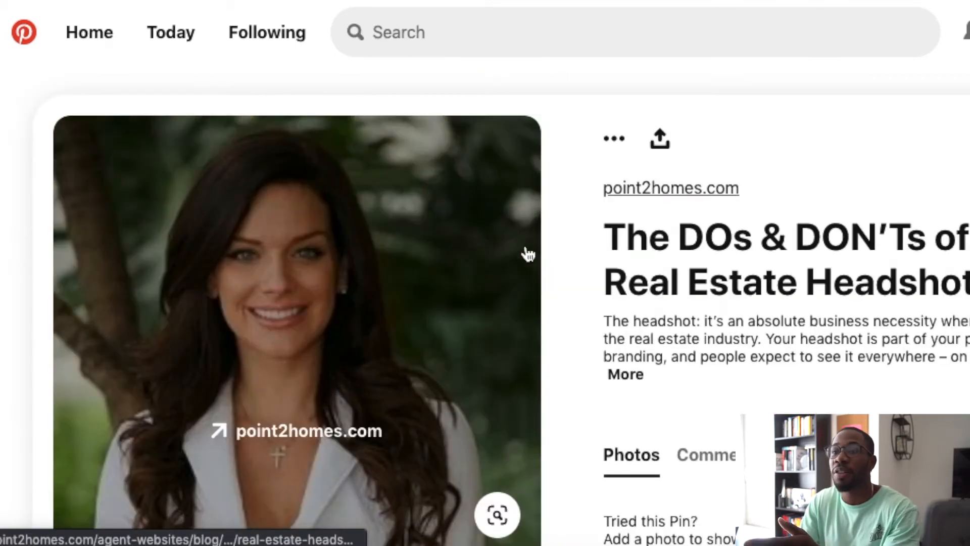
{"action": "scroll", "coordinate": [649, 283], "scroll_direction": "down", "scroll_amount": 7}
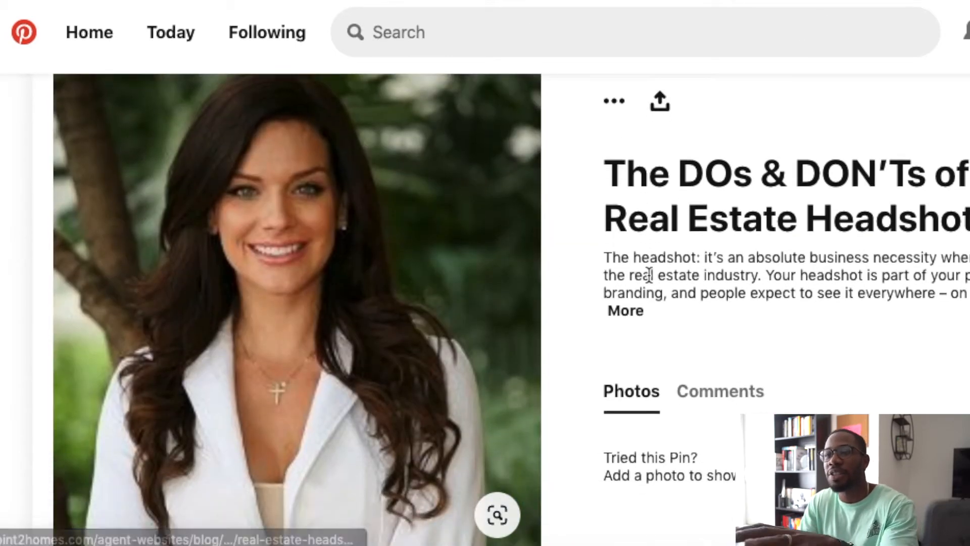
{"action": "scroll", "coordinate": [649, 282], "scroll_direction": "down", "scroll_amount": 5}
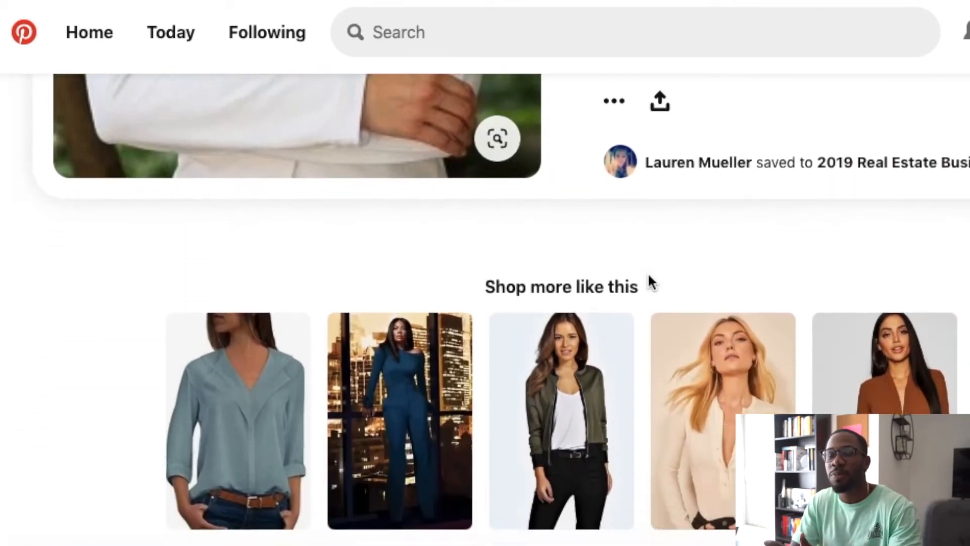
{"action": "scroll", "coordinate": [650, 283], "scroll_direction": "down", "scroll_amount": 4}
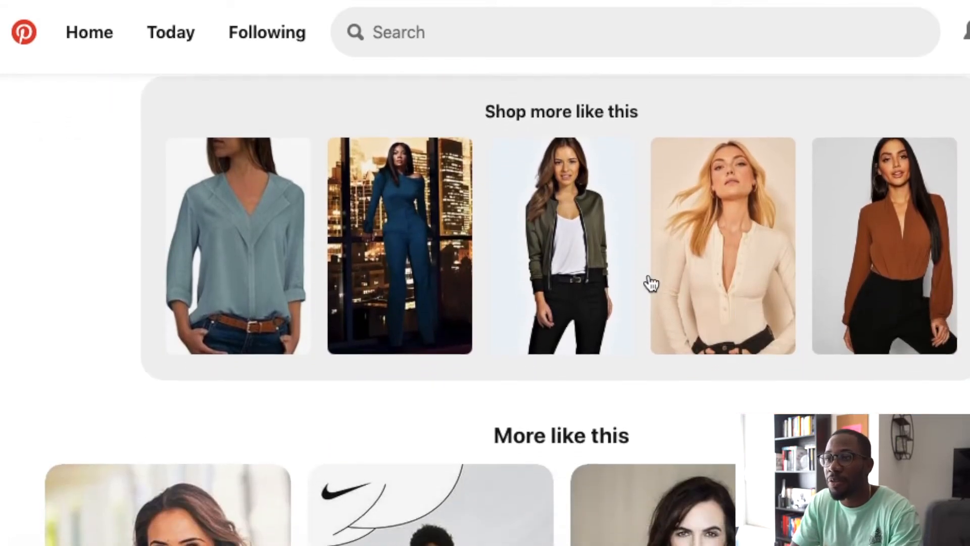
{"action": "scroll", "coordinate": [650, 281], "scroll_direction": "down", "scroll_amount": 6}
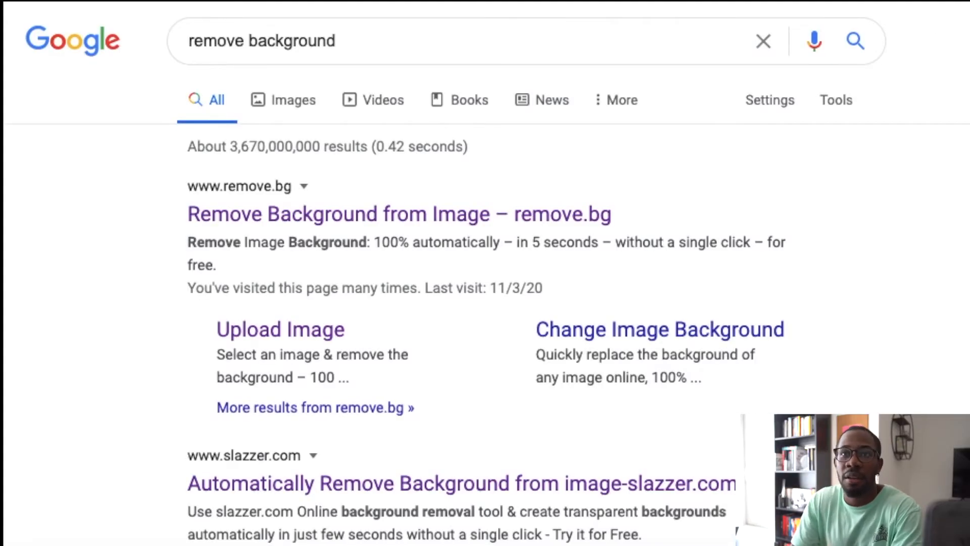
- Look through the Google results for "remove background" and open the remove.bg site
{"action": "scroll", "coordinate": [428, 412], "scroll_direction": "down", "scroll_amount": 5}
{"action": "scroll", "coordinate": [428, 412], "scroll_direction": "down", "scroll_amount": 7}
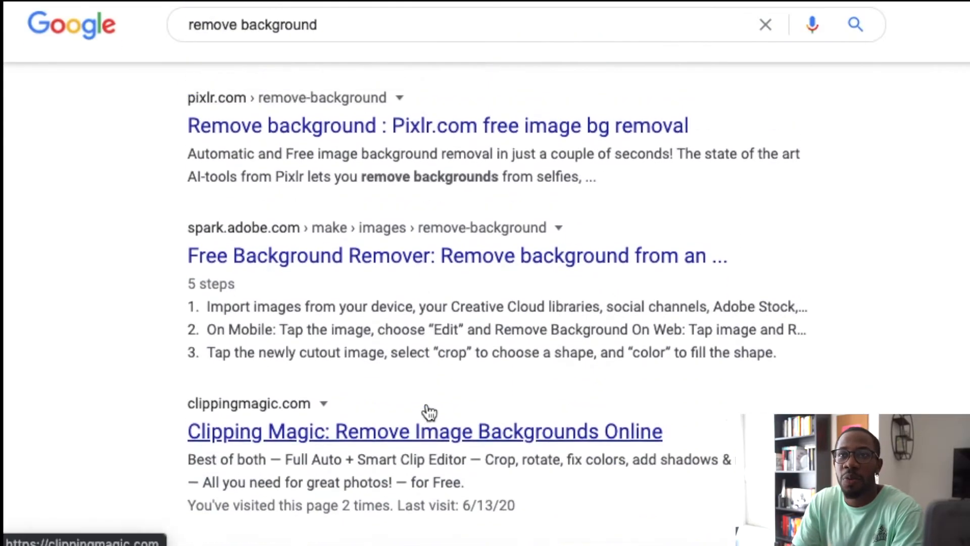
{"action": "scroll", "coordinate": [427, 412], "scroll_direction": "up", "scroll_amount": 12}
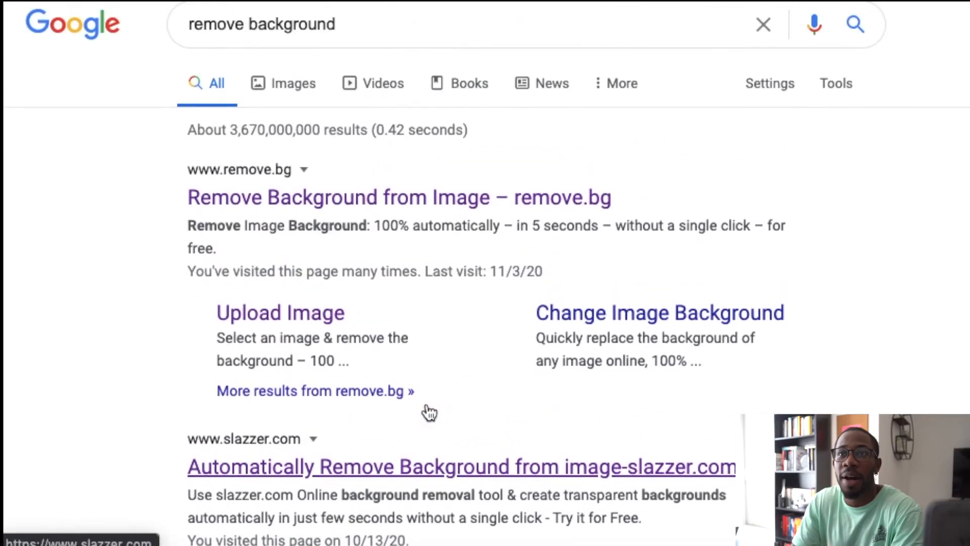
{"action": "left_click", "coordinate": [390, 199]}
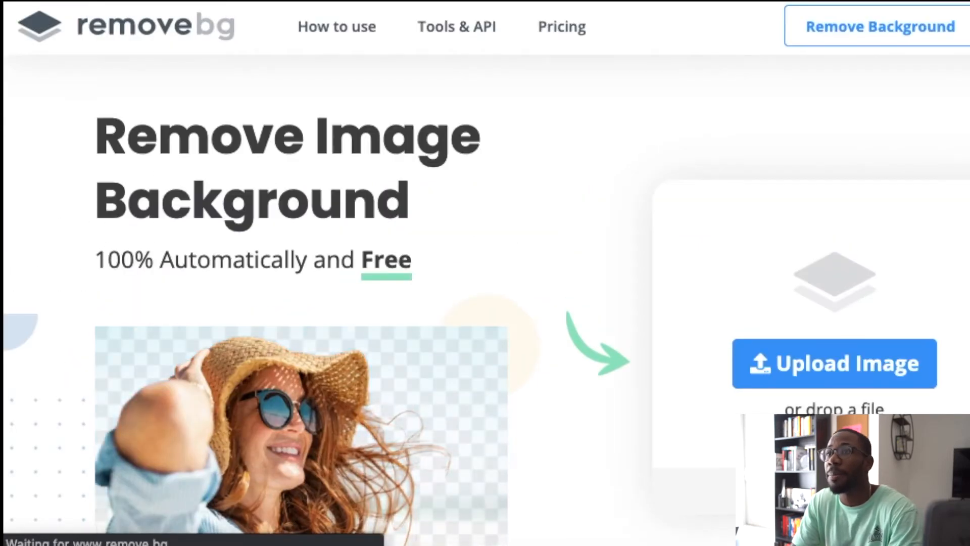
- Upload the photo of the man in the black T-shirt to remove.bg and inspect the cutout
{"action": "scroll", "coordinate": [798, 404], "scroll_direction": "down", "scroll_amount": 3}
{"action": "scroll", "coordinate": [798, 404], "scroll_direction": "up", "scroll_amount": 3}
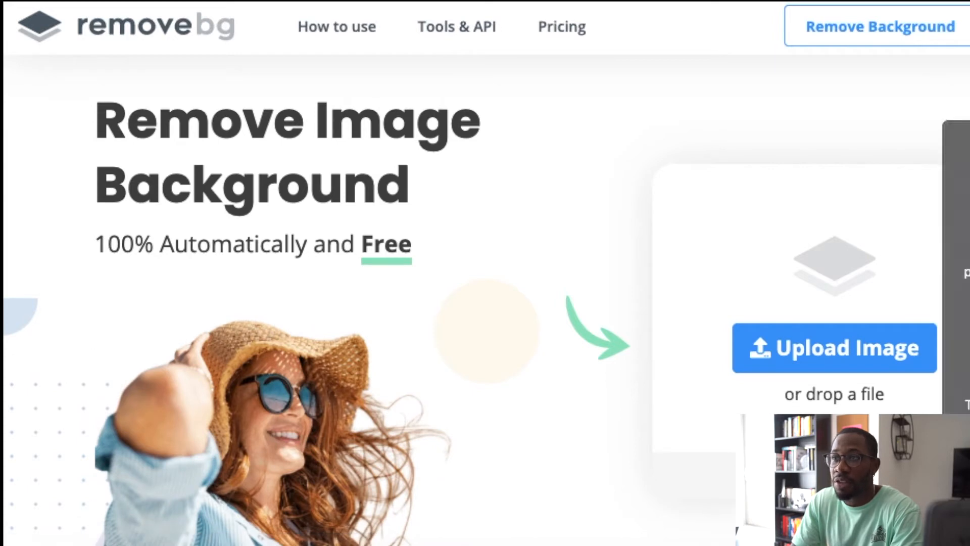
{"action": "left_click_drag", "start_coordinate": [958, 273], "coordinate": [763, 278]}
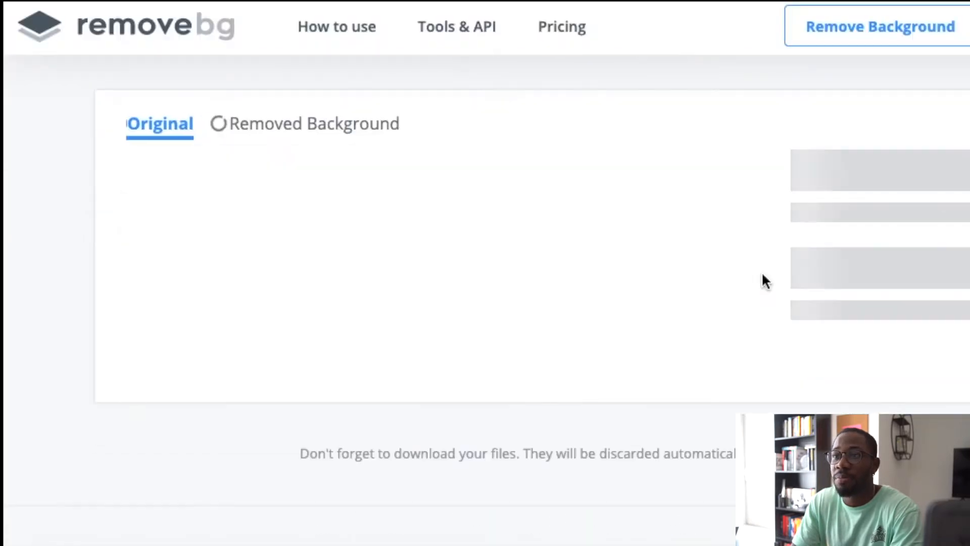
{"action": "scroll", "coordinate": [729, 392], "scroll_direction": "down", "scroll_amount": 4}
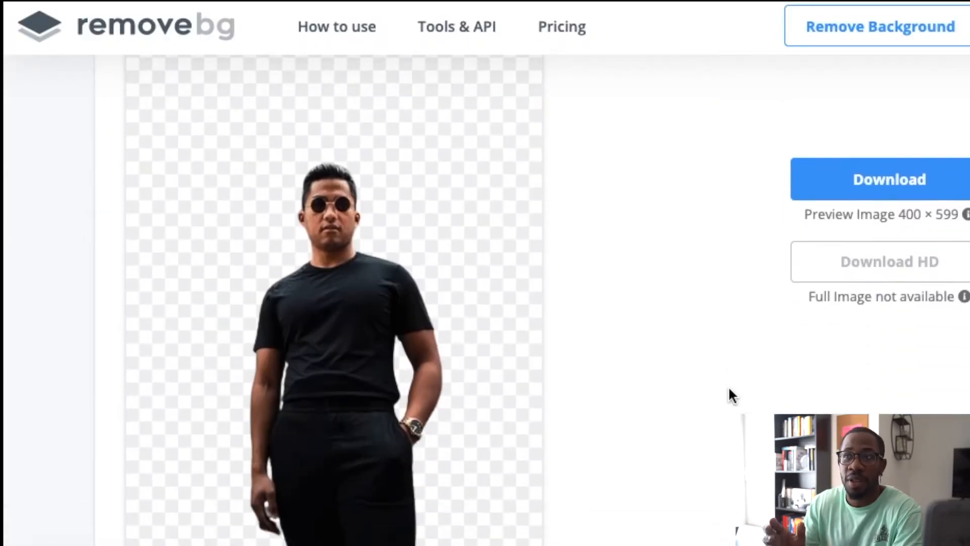
{"action": "scroll", "coordinate": [731, 396], "scroll_direction": "up", "scroll_amount": 2}
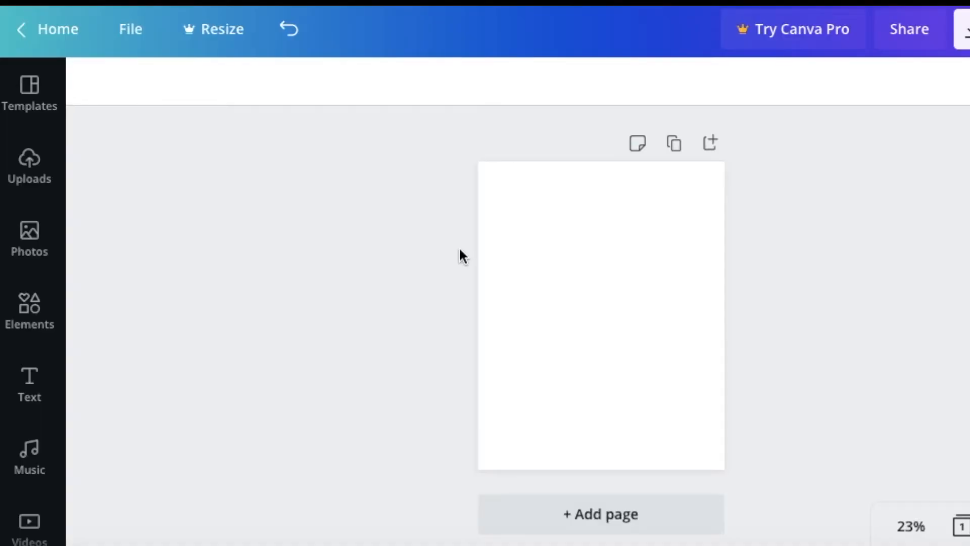
- Give the blank Canva page a custom blue background, #4175BB
{"action": "left_click", "coordinate": [606, 325]}
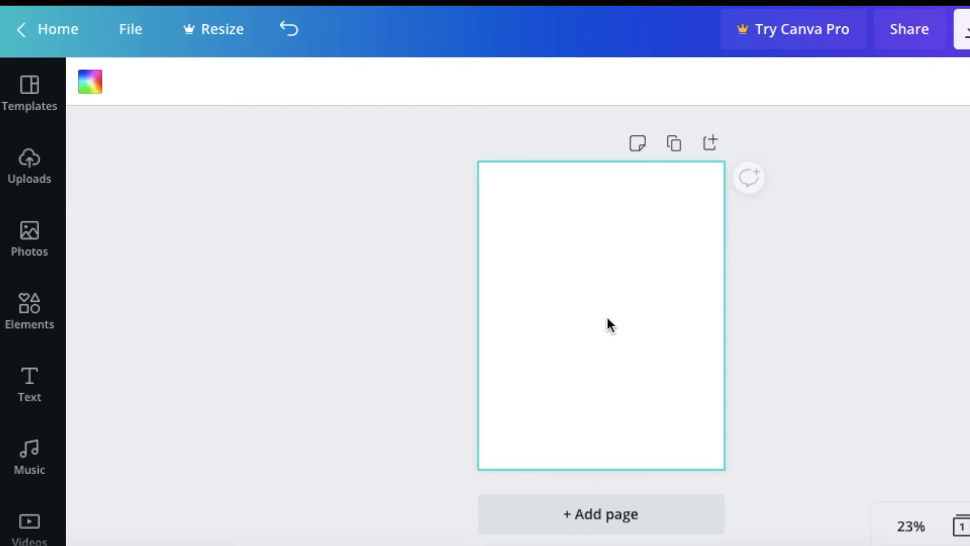
{"action": "left_click", "coordinate": [91, 84]}
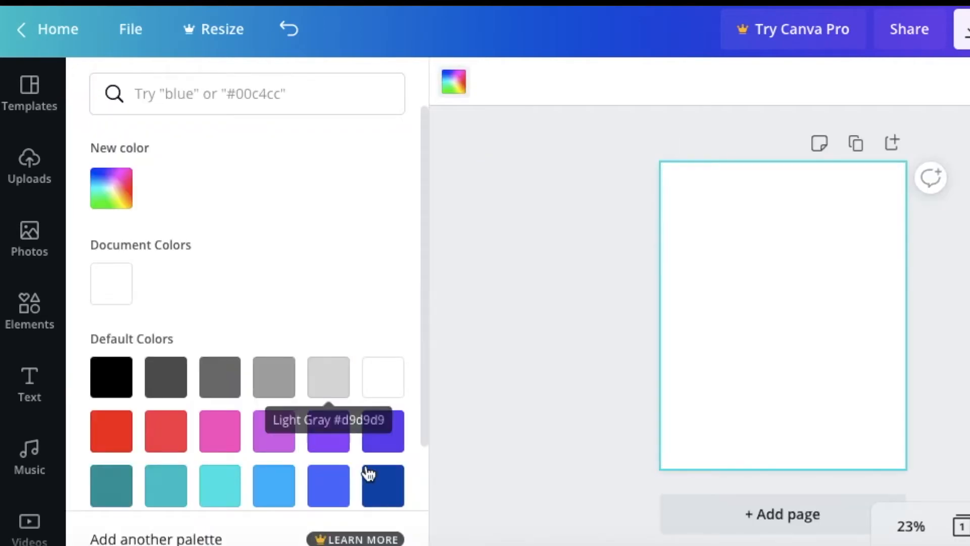
{"action": "left_click", "coordinate": [388, 484]}
{"action": "left_click", "coordinate": [112, 191]}
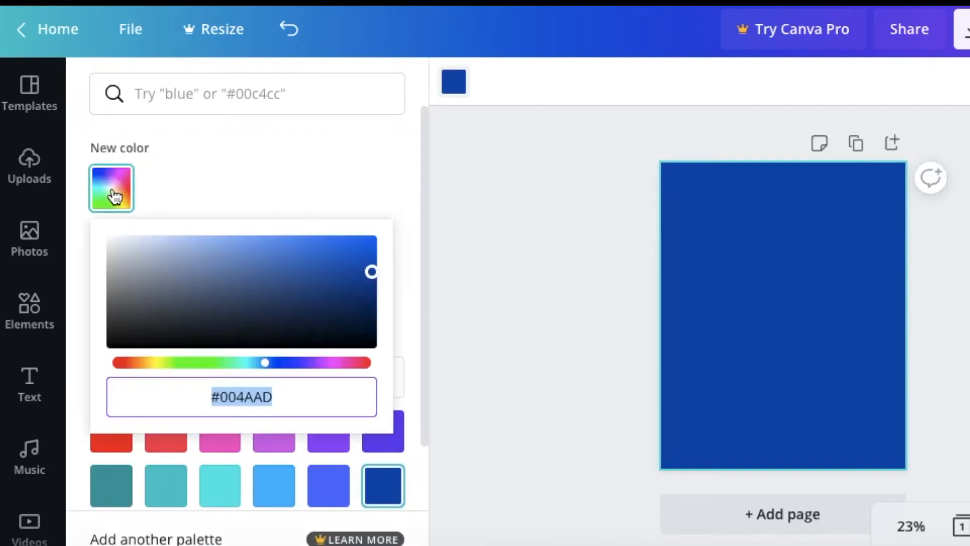
{"action": "left_click_drag", "start_coordinate": [372, 272], "coordinate": [281, 264]}
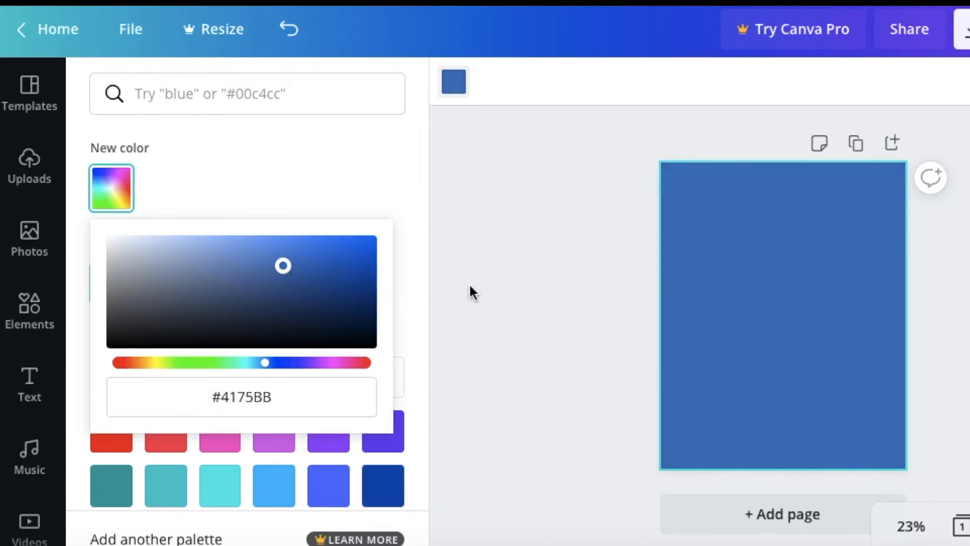
- Duplicate the blue page until the carousel has ten pages
{"action": "left_click", "coordinate": [626, 334]}
{"action": "left_click", "coordinate": [677, 151]}
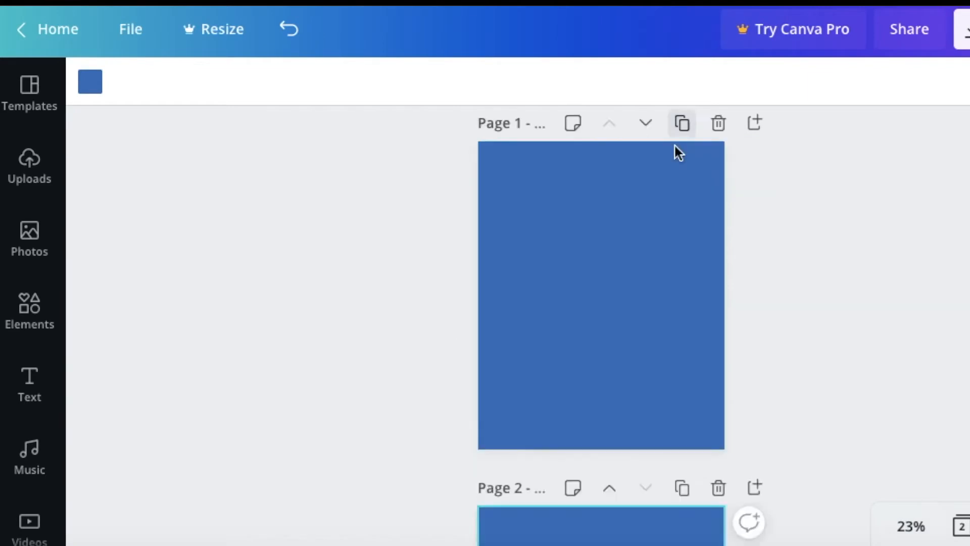
{"action": "left_click", "coordinate": [677, 152]}
{"action": "left_click", "coordinate": [677, 151]}
{"action": "left_click", "coordinate": [678, 153]}
{"action": "left_click", "coordinate": [678, 151]}
{"action": "left_click", "coordinate": [678, 152]}
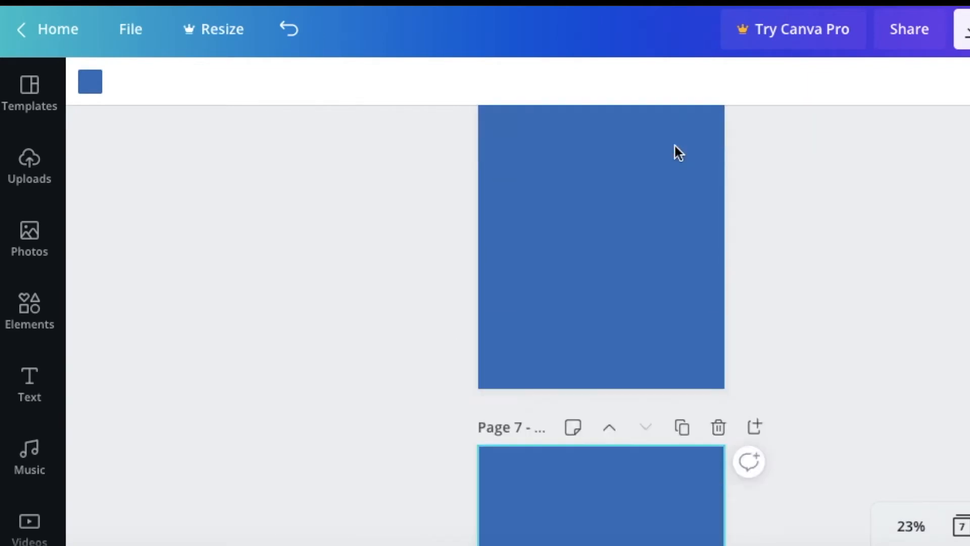
{"action": "left_click", "coordinate": [677, 151]}
{"action": "left_click", "coordinate": [677, 152]}
{"action": "left_click", "coordinate": [677, 152]}
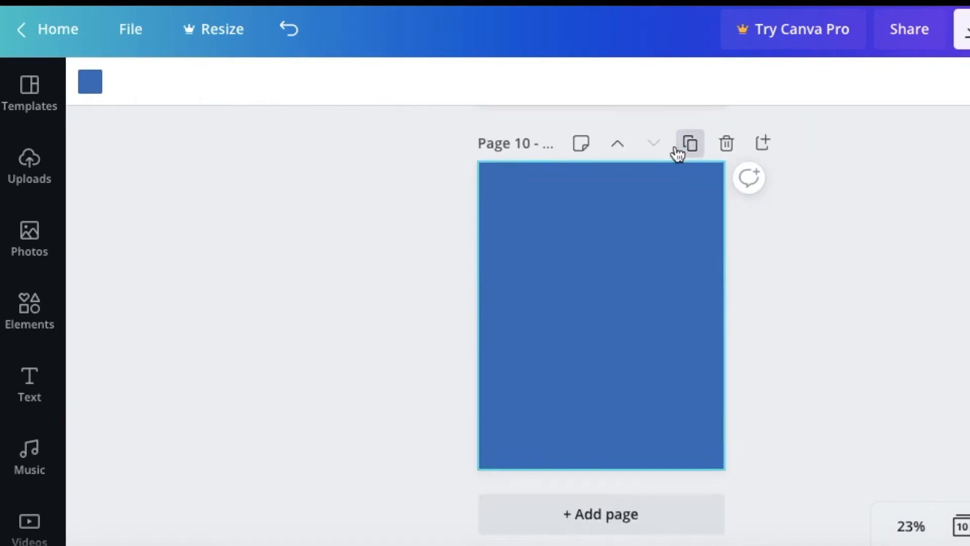
{"action": "left_click", "coordinate": [336, 304]}
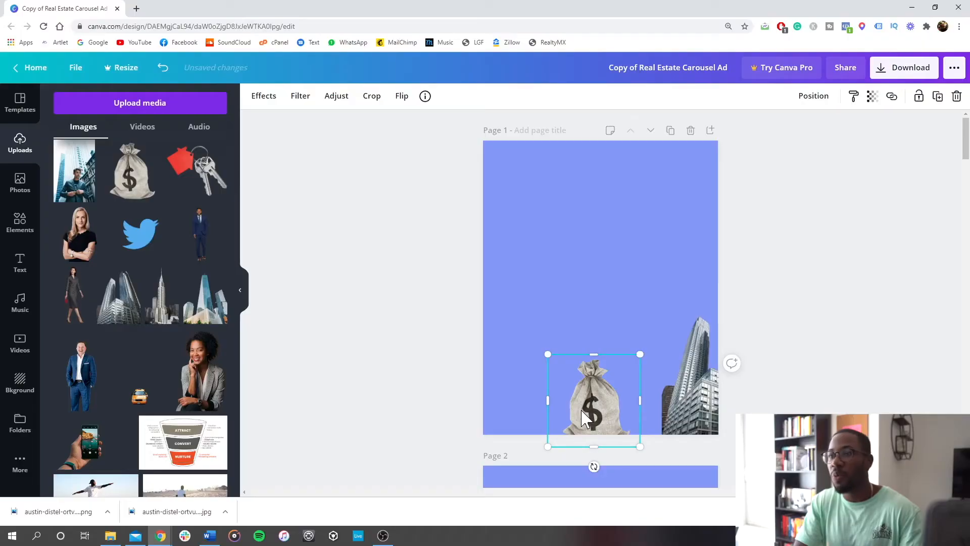
- Delete the money bag image from page 1 and select the skyscraper image
{"action": "key", "text": "Delete"}
{"action": "left_click", "coordinate": [713, 405]}
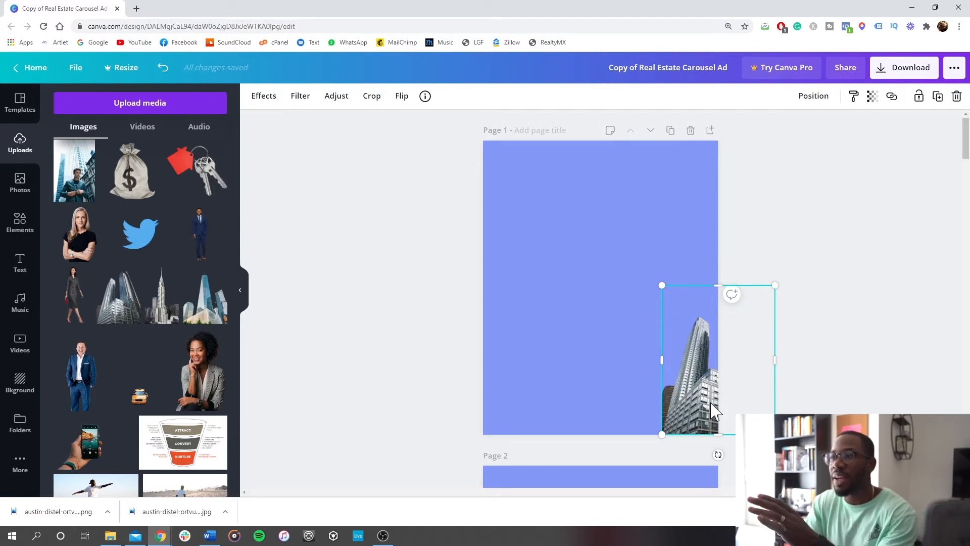
- Duplicate the skyscraper image in place on page 1 and crop the copy to the part overhanging the page's right edge
{"action": "scroll", "coordinate": [713, 411], "scroll_direction": "down", "scroll_amount": 3}
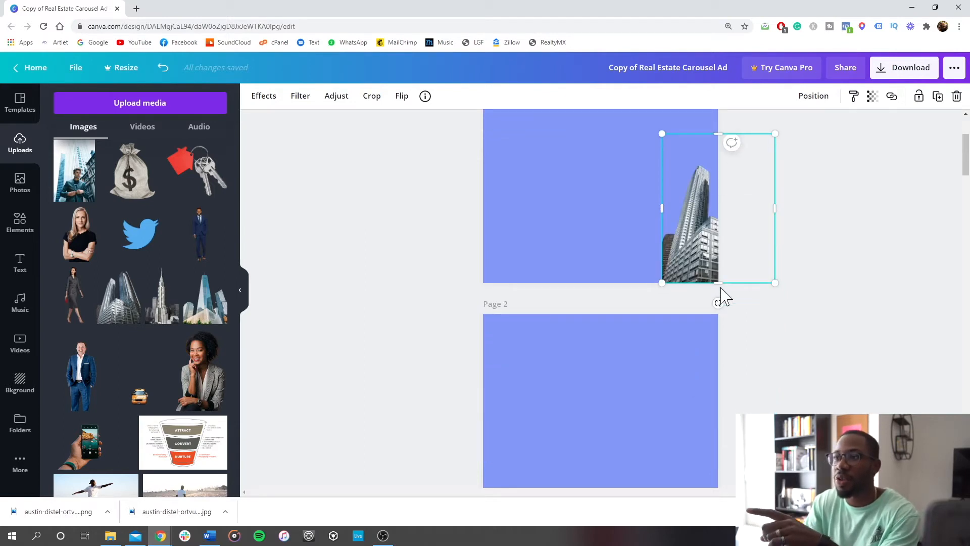
{"action": "scroll", "coordinate": [723, 296], "scroll_direction": "down", "scroll_amount": 3}
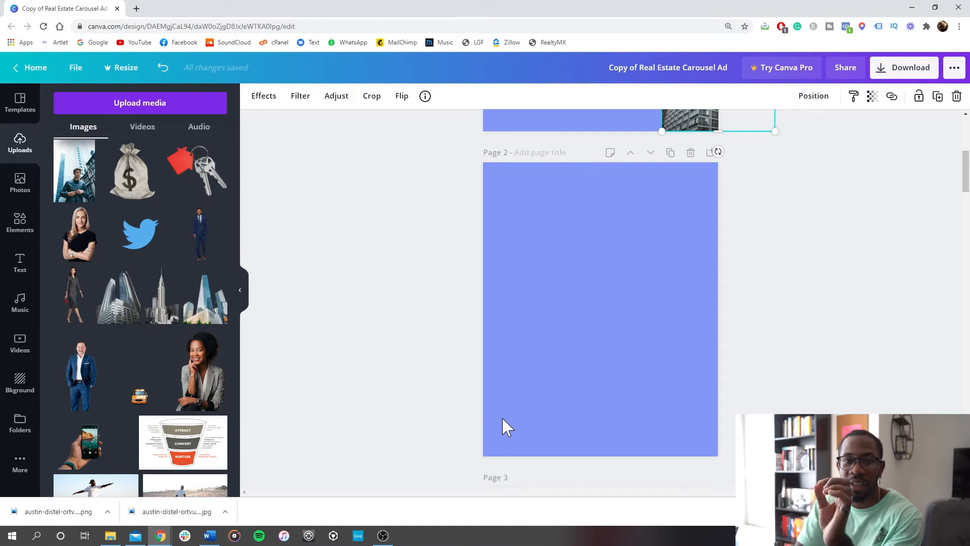
{"action": "scroll", "coordinate": [557, 378], "scroll_direction": "up", "scroll_amount": 4}
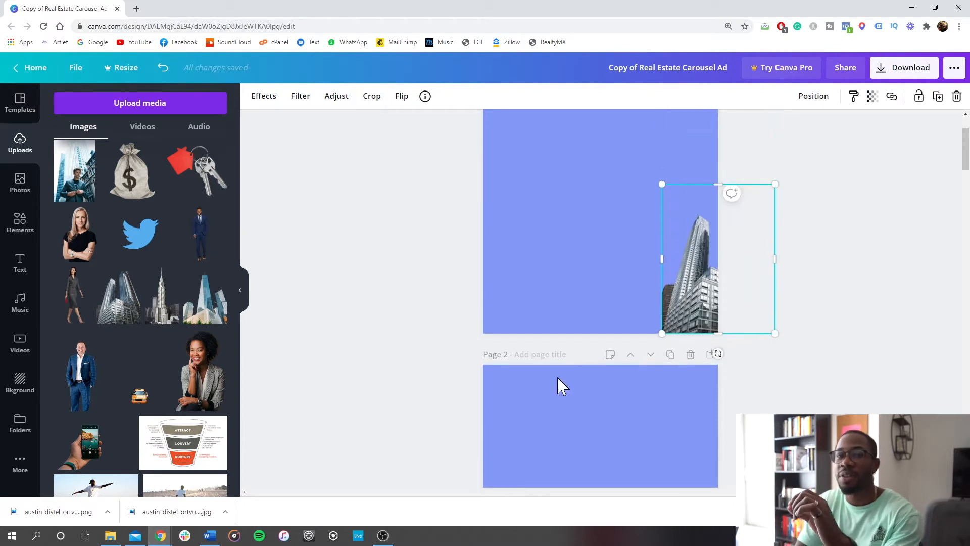
{"action": "scroll", "coordinate": [591, 378], "scroll_direction": "up", "scroll_amount": 2}
{"action": "mouse_move", "coordinate": [688, 404]}
{"action": "left_mouse_down"}
{"action": "mouse_move", "coordinate": [610, 377]}
{"action": "mouse_move", "coordinate": [651, 390]}
{"action": "mouse_move", "coordinate": [675, 418]}
{"action": "mouse_move", "coordinate": [703, 403]}
{"action": "mouse_move", "coordinate": [696, 399]}
{"action": "left_mouse_up"}
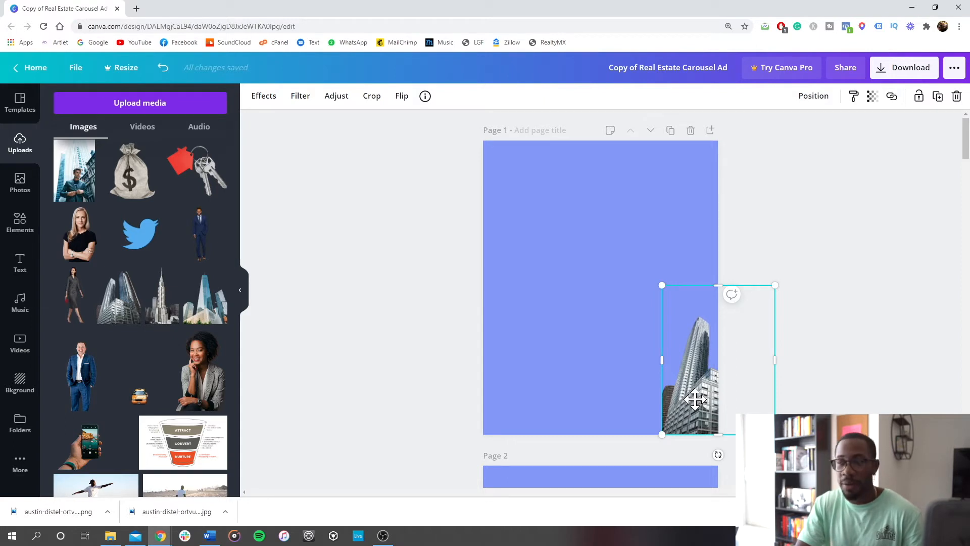
{"action": "left_click_drag", "start_coordinate": [695, 399], "coordinate": [694, 379]}
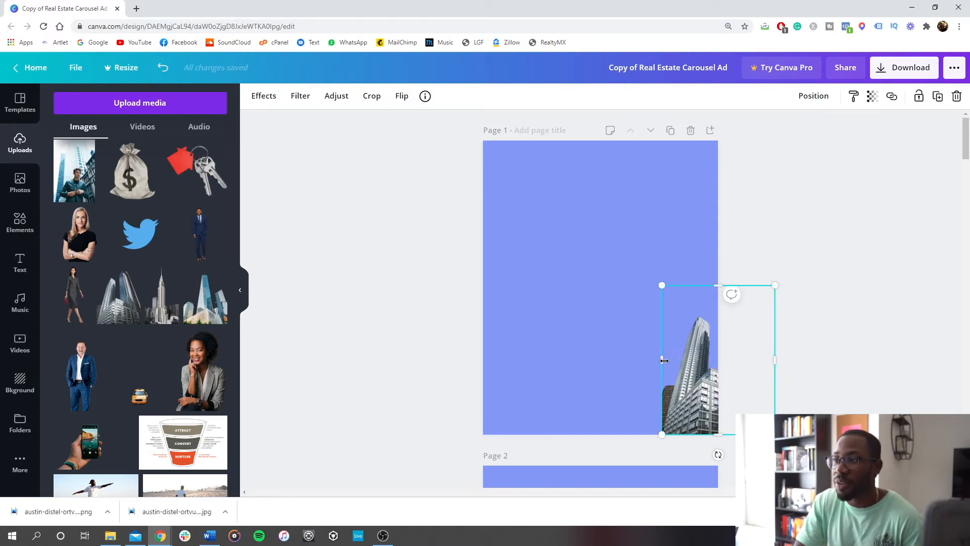
{"action": "left_click_drag", "start_coordinate": [668, 359], "coordinate": [720, 364]}
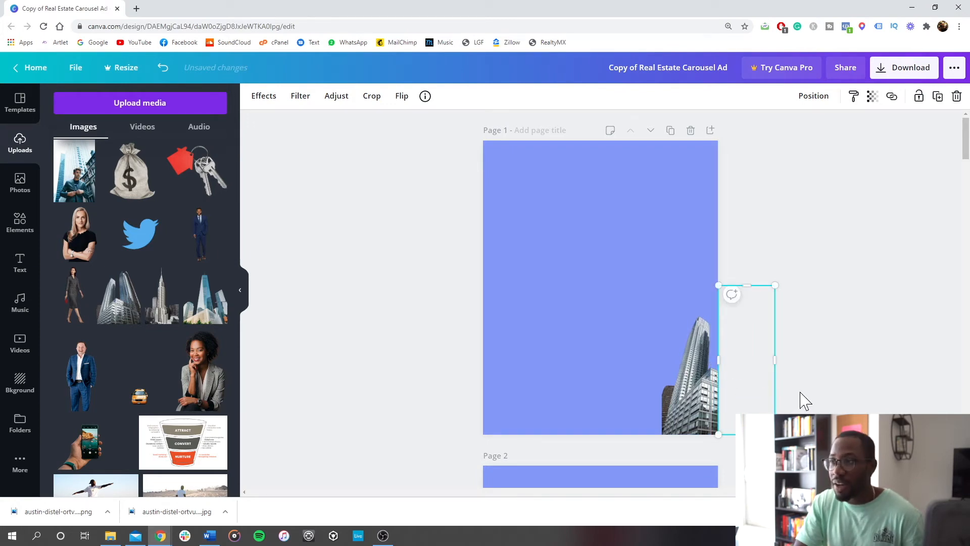
- Cut the overhanging skyscraper piece, paste it on page 2, and align it flush with that page's left edge at the bottom
{"action": "left_click", "coordinate": [755, 390]}
{"action": "scroll", "coordinate": [608, 381], "scroll_direction": "down", "scroll_amount": 5}
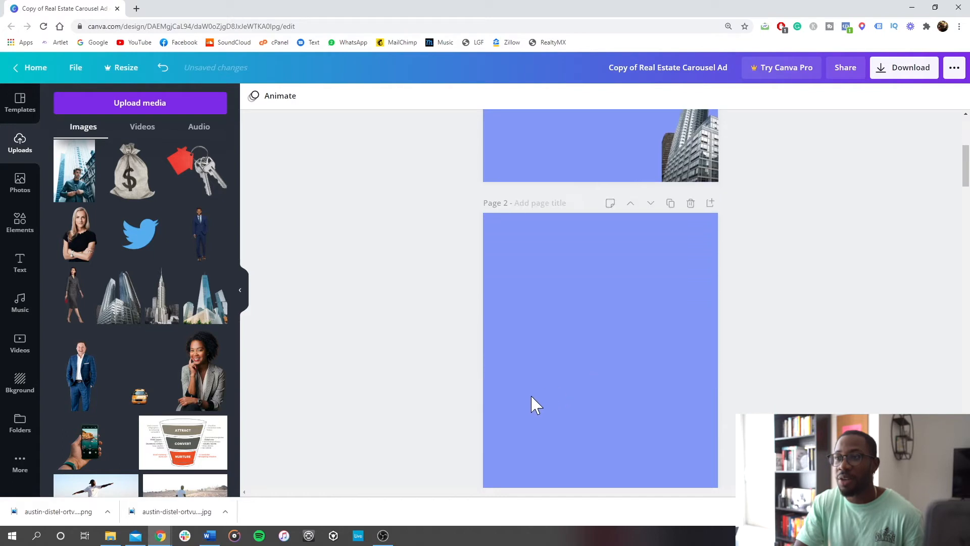
{"action": "scroll", "coordinate": [528, 384], "scroll_direction": "down", "scroll_amount": 2}
{"action": "left_click", "coordinate": [516, 349]}
{"action": "scroll", "coordinate": [516, 349], "scroll_direction": "up", "scroll_amount": 2}
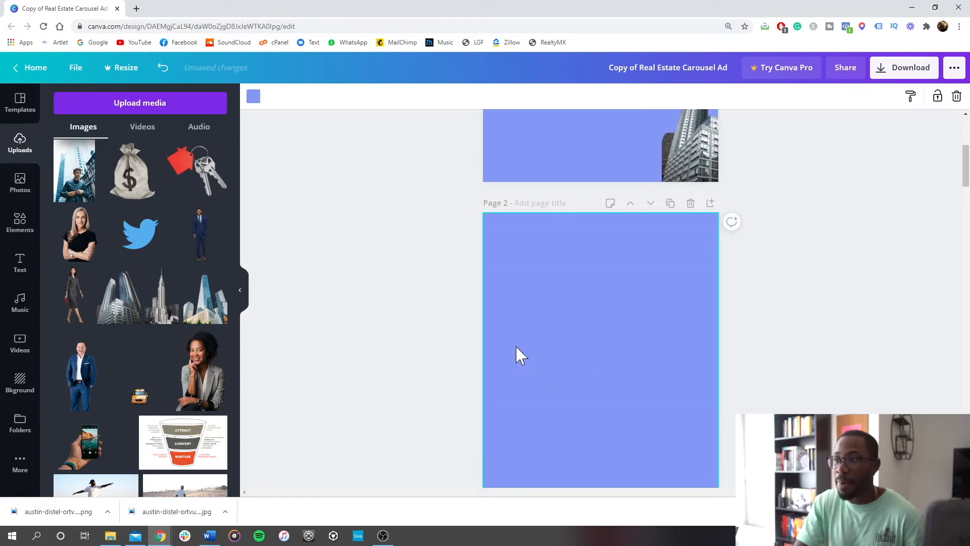
{"action": "key", "text": "ctrl+v"}
{"action": "scroll", "coordinate": [690, 398], "scroll_direction": "down", "scroll_amount": 1}
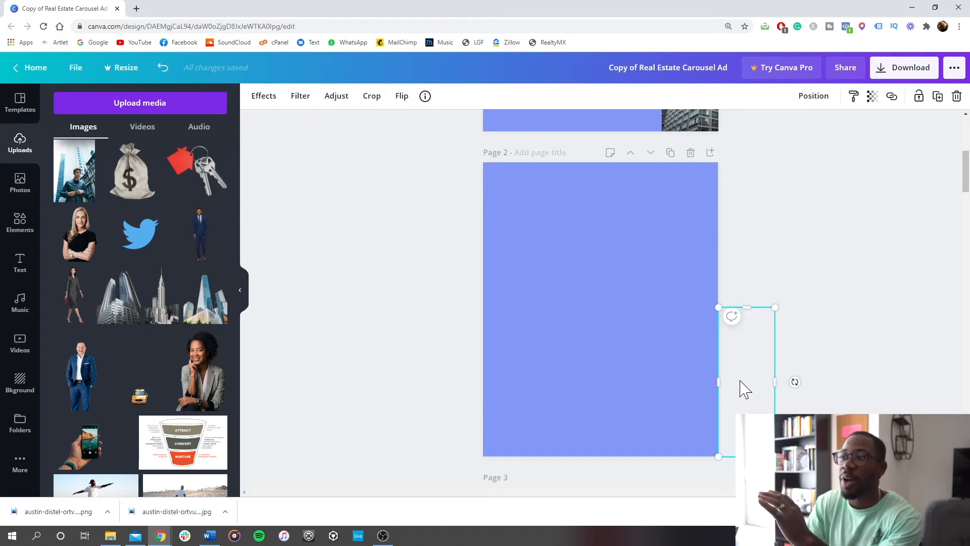
{"action": "left_click_drag", "start_coordinate": [746, 389], "coordinate": [506, 378]}
- Compare the skyscraper halves on pages 1 and 2 to check how the image continues across the carousel slides
{"action": "scroll", "coordinate": [606, 334], "scroll_direction": "up", "scroll_amount": 5}
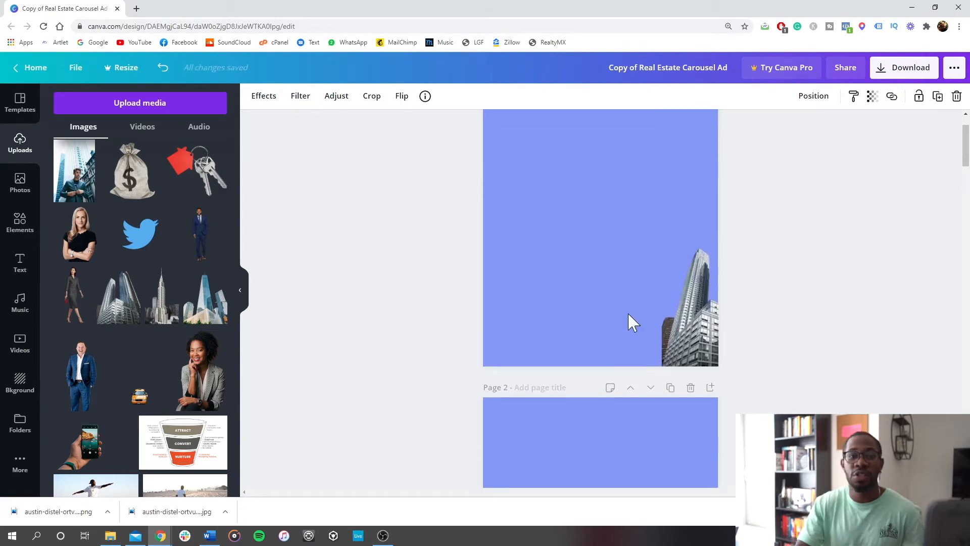
{"action": "scroll", "coordinate": [628, 322], "scroll_direction": "up", "scroll_amount": 1}
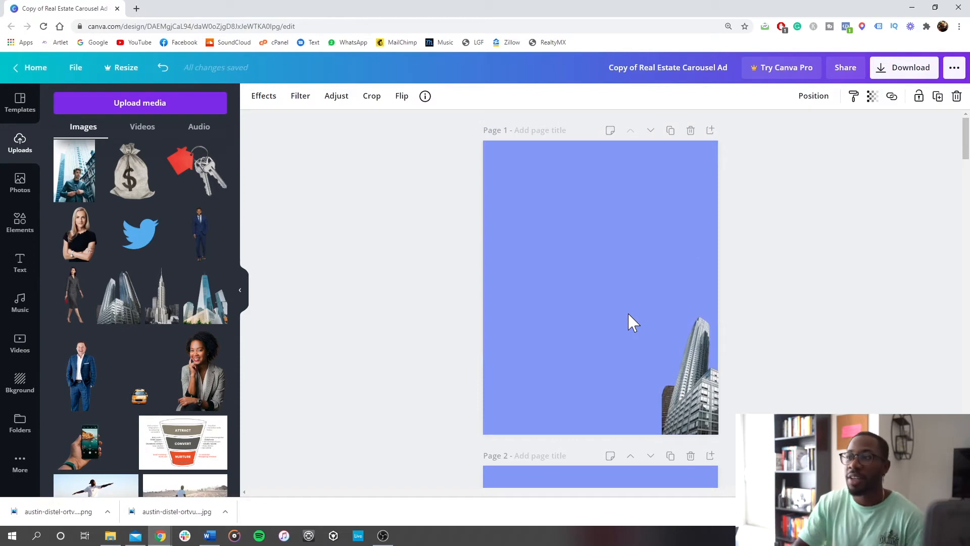
{"action": "scroll", "coordinate": [628, 312], "scroll_direction": "down", "scroll_amount": 5}
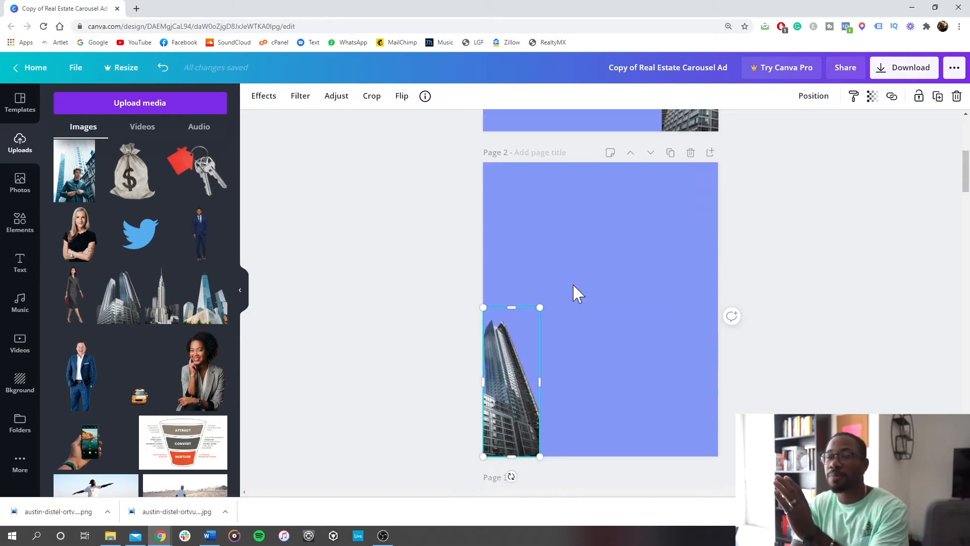
{"action": "scroll", "coordinate": [577, 293], "scroll_direction": "up", "scroll_amount": 5}
{"action": "scroll", "coordinate": [578, 293], "scroll_direction": "down", "scroll_amount": 2}
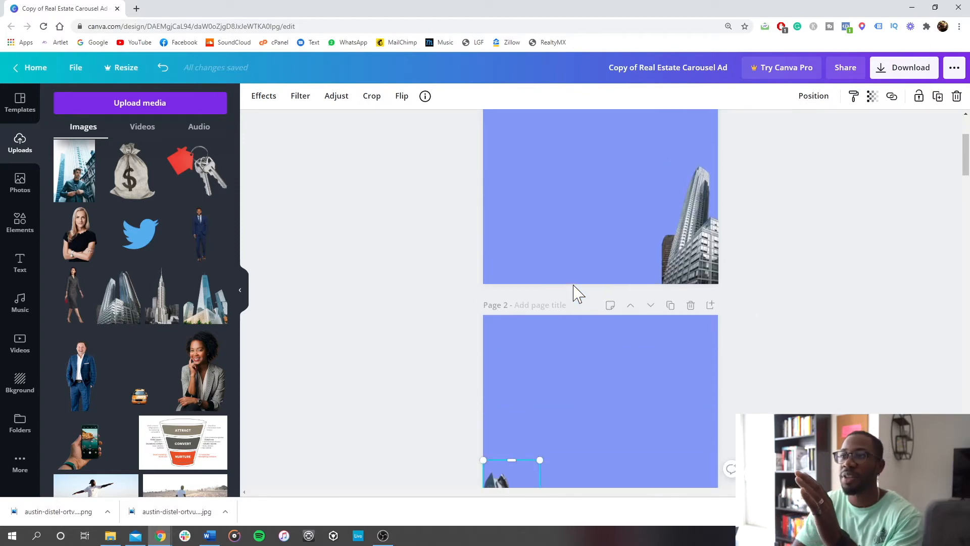
{"action": "scroll", "coordinate": [578, 293], "scroll_direction": "up", "scroll_amount": 2}
{"action": "scroll", "coordinate": [577, 293], "scroll_direction": "up", "scroll_amount": 1}
{"action": "scroll", "coordinate": [577, 293], "scroll_direction": "down", "scroll_amount": 4}
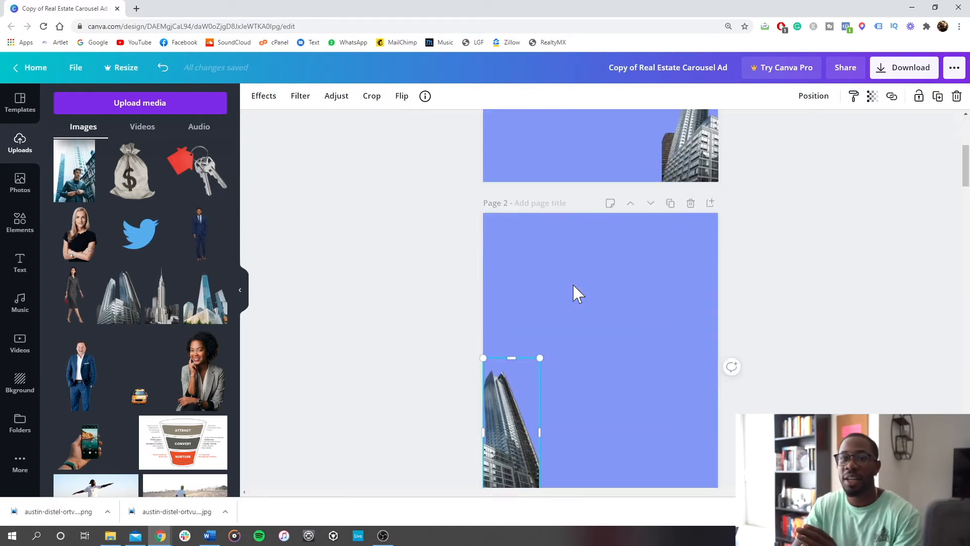
{"action": "scroll", "coordinate": [577, 293], "scroll_direction": "up", "scroll_amount": 3}
{"action": "scroll", "coordinate": [577, 293], "scroll_direction": "up", "scroll_amount": 1}
{"action": "scroll", "coordinate": [484, 307], "scroll_direction": "down", "scroll_amount": 6}
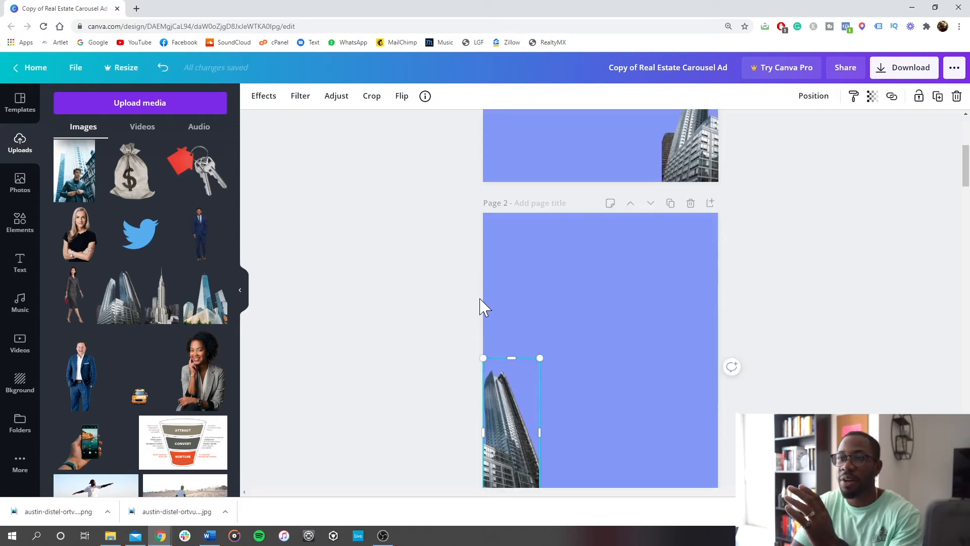
{"action": "scroll", "coordinate": [484, 307], "scroll_direction": "up", "scroll_amount": 4}
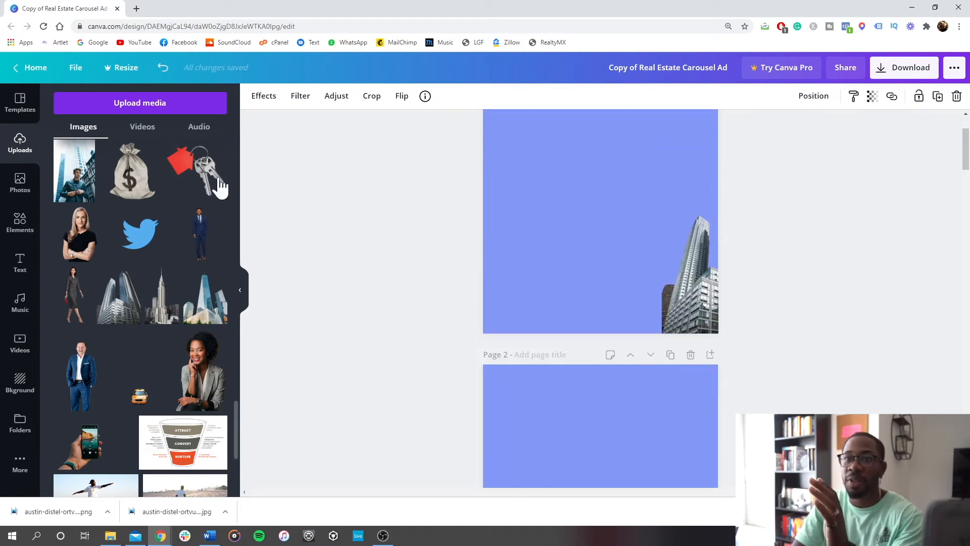
- Add the red house keys image to page 1, shrink it, and place it above the skyscraper, overlapping the page's right edge
{"action": "left_click_drag", "start_coordinate": [193, 173], "coordinate": [657, 142]}
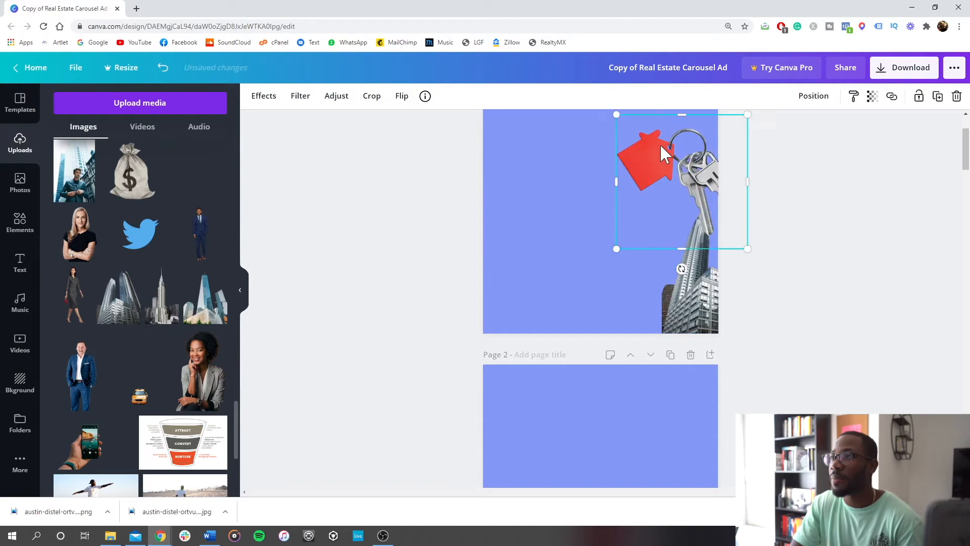
{"action": "scroll", "coordinate": [668, 253], "scroll_direction": "up", "scroll_amount": 1}
{"action": "scroll", "coordinate": [668, 253], "scroll_direction": "up", "scroll_amount": 1}
{"action": "mouse_move", "coordinate": [688, 235]}
{"action": "left_mouse_down"}
{"action": "mouse_move", "coordinate": [698, 200]}
{"action": "mouse_move", "coordinate": [685, 220]}
{"action": "left_mouse_up"}
{"action": "left_click_drag", "start_coordinate": [626, 171], "coordinate": [666, 212]}
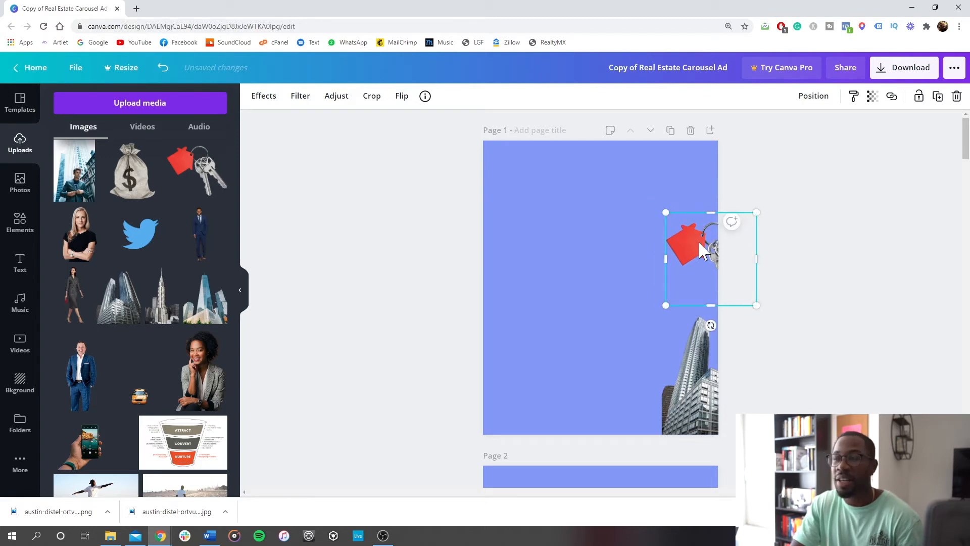
{"action": "left_click_drag", "start_coordinate": [698, 241], "coordinate": [687, 223]}
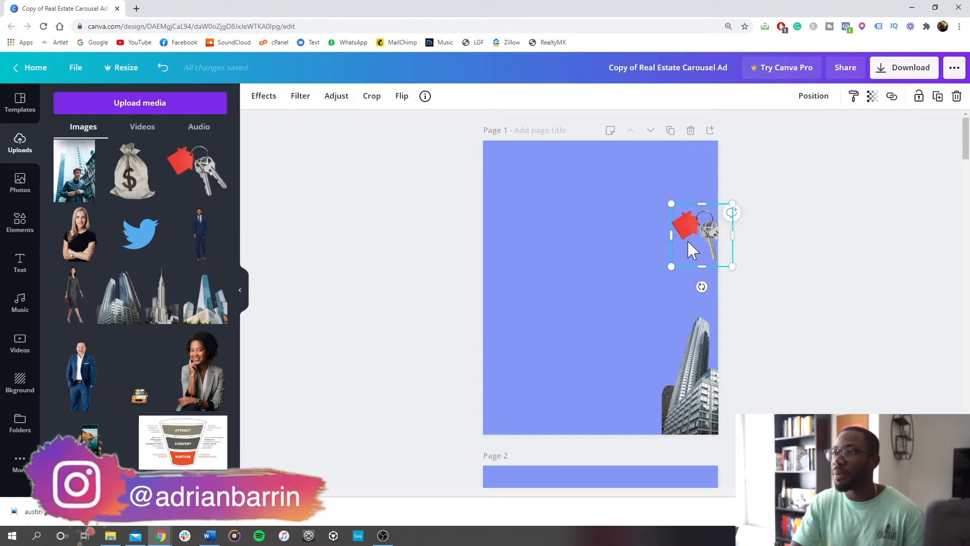
- Duplicate the keys image in place and crop the copy to the part overhanging page 1's right edge
{"action": "left_click_drag", "start_coordinate": [688, 243], "coordinate": [702, 243]}
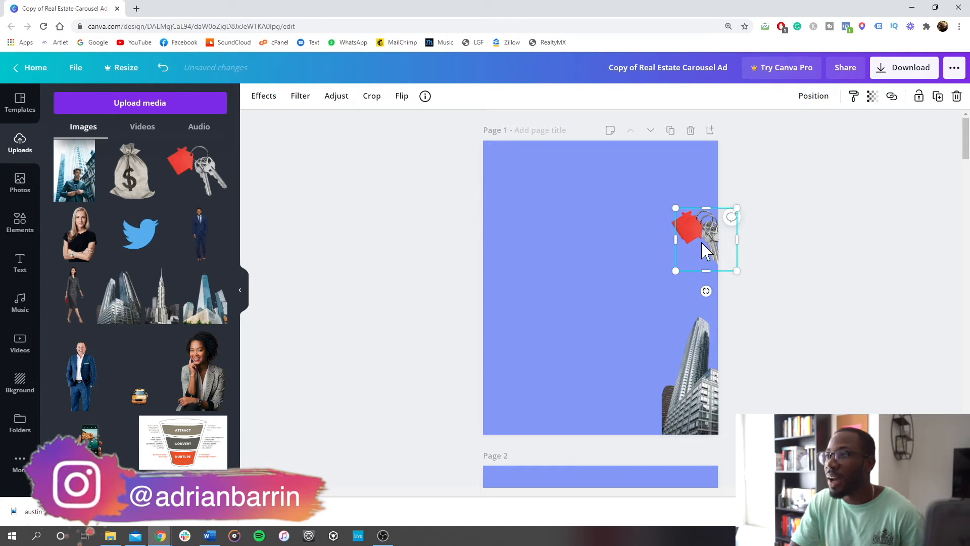
{"action": "key", "text": "ctrl+z"}
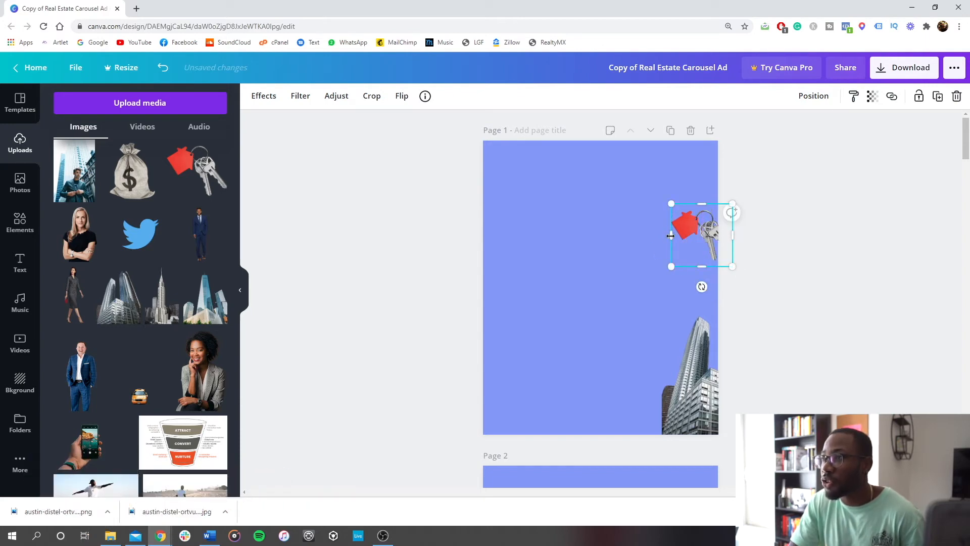
{"action": "left_click_drag", "start_coordinate": [704, 234], "coordinate": [748, 255]}
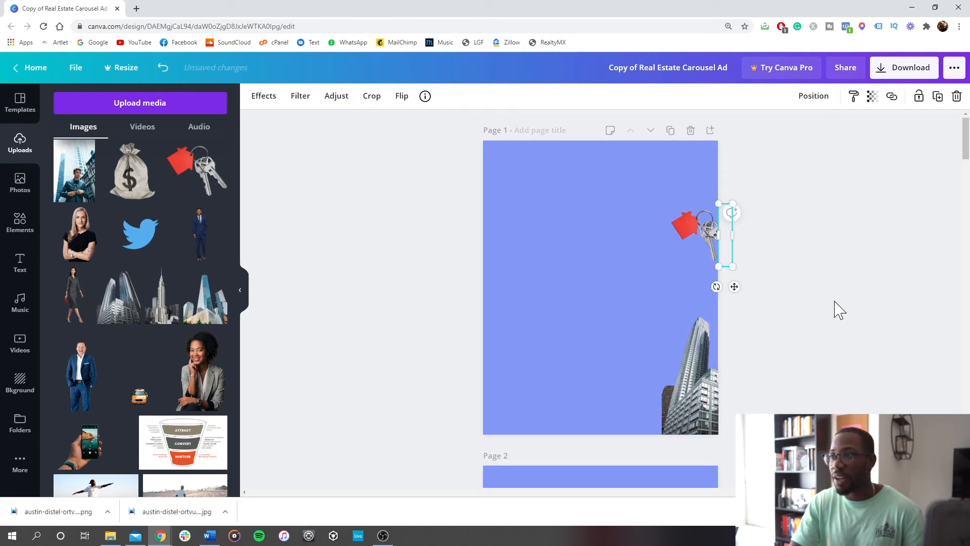
- Transfer the cropped keys piece from page 1 to page 2 and place it against that page's left edge above the skyscraper
{"action": "left_click", "coordinate": [602, 331]}
{"action": "scroll", "coordinate": [608, 332], "scroll_direction": "down", "scroll_amount": 5}
{"action": "left_click", "coordinate": [622, 318]}
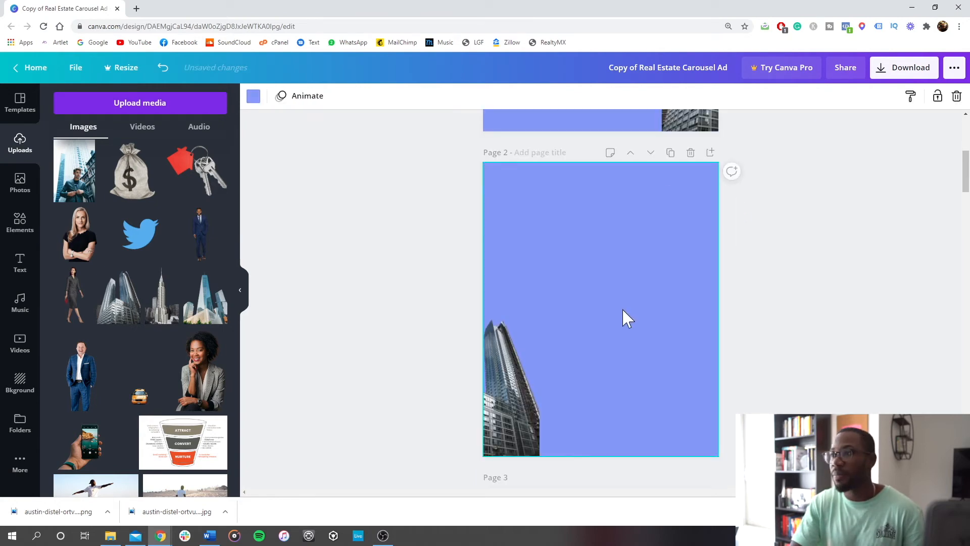
{"action": "key", "text": "Tab"}
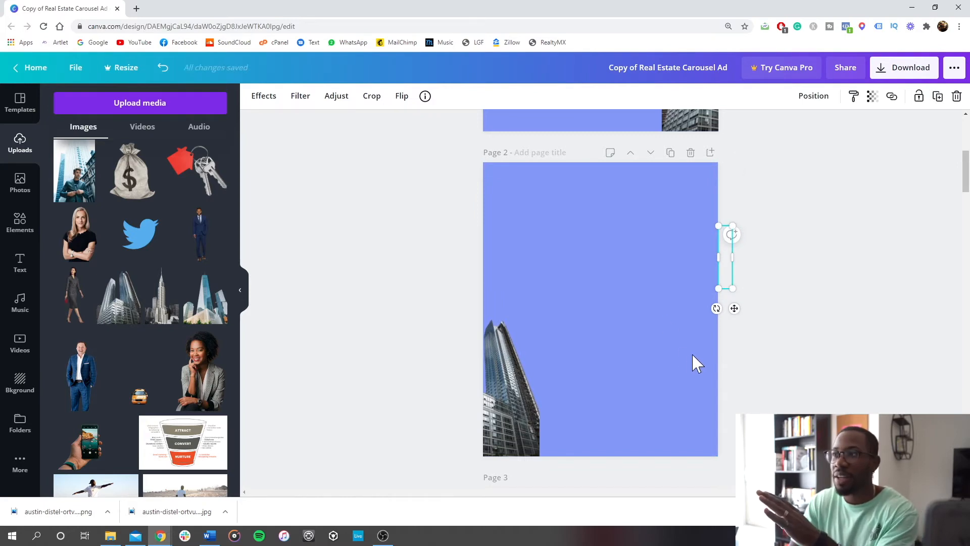
{"action": "left_click_drag", "start_coordinate": [728, 275], "coordinate": [494, 253]}
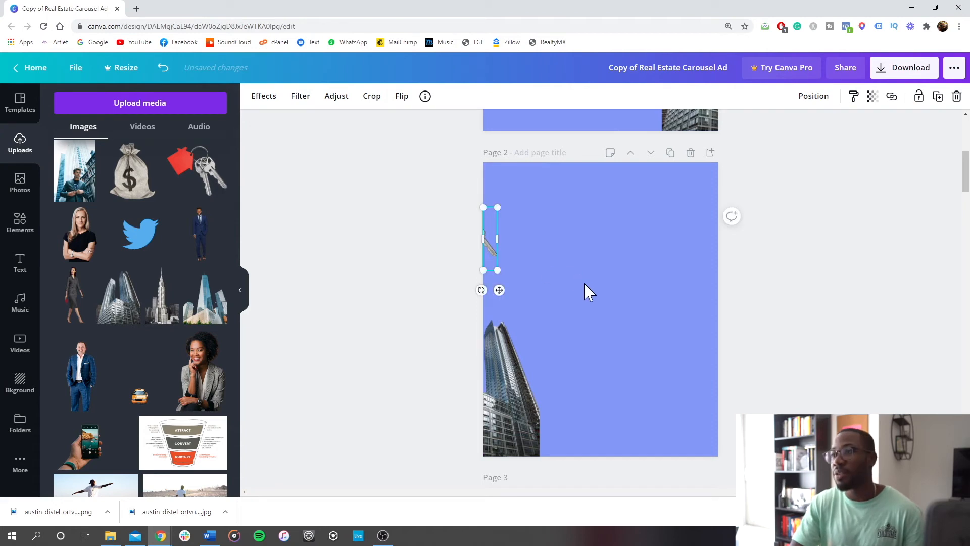
- Undo the keys piece's move on page 2, nudge it left in small increments from the right edge, and delete it
{"action": "key", "text": "ctrl+z"}
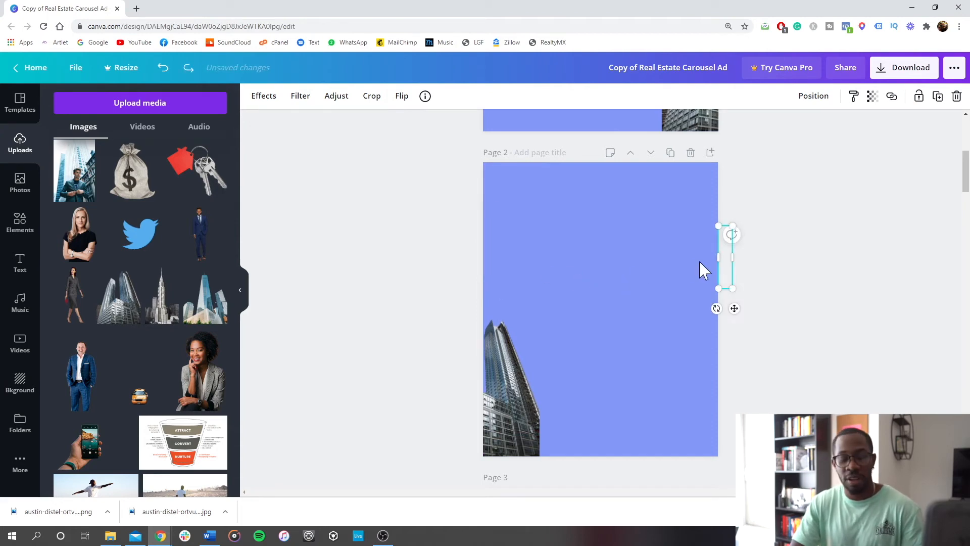
{"action": "key", "text": "shift+Left"}
{"action": "key", "text": "shift+Left"}
{"action": "key", "text": "shift+Left"}
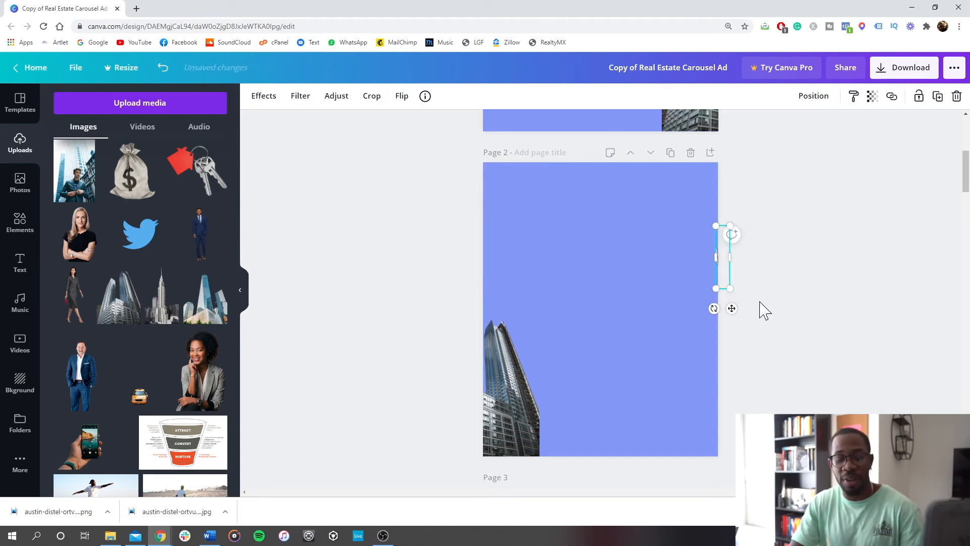
{"action": "key", "text": "shift+Left"}
{"action": "key", "text": "shift+Left"}
{"action": "key", "text": "shift+Left"}
{"action": "key", "text": "shift+Left"}
{"action": "key", "text": "shift+Left"}
{"action": "key", "text": "shift+Left"}
{"action": "key", "text": "shift+Left"}
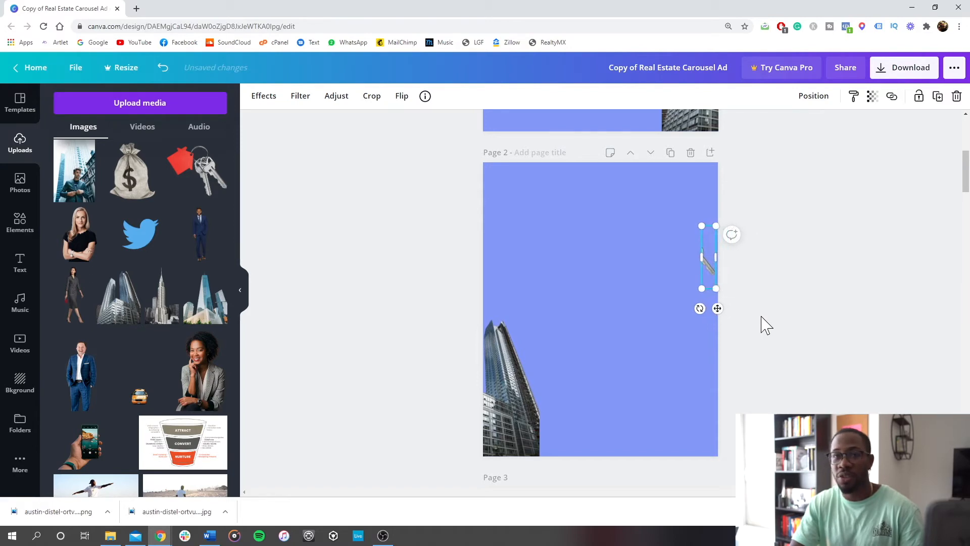
{"action": "key", "text": "shift+Left"}
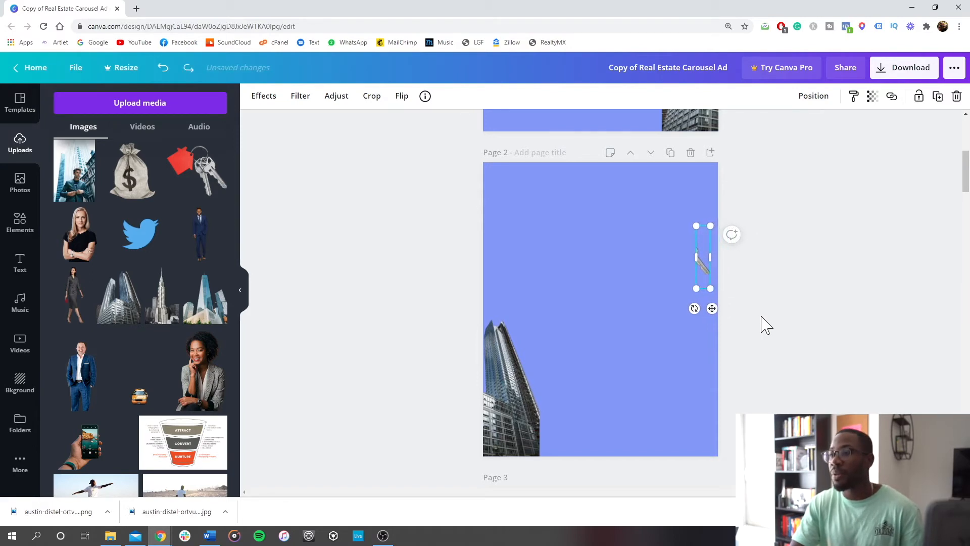
{"action": "key", "text": "ctrl+z"}
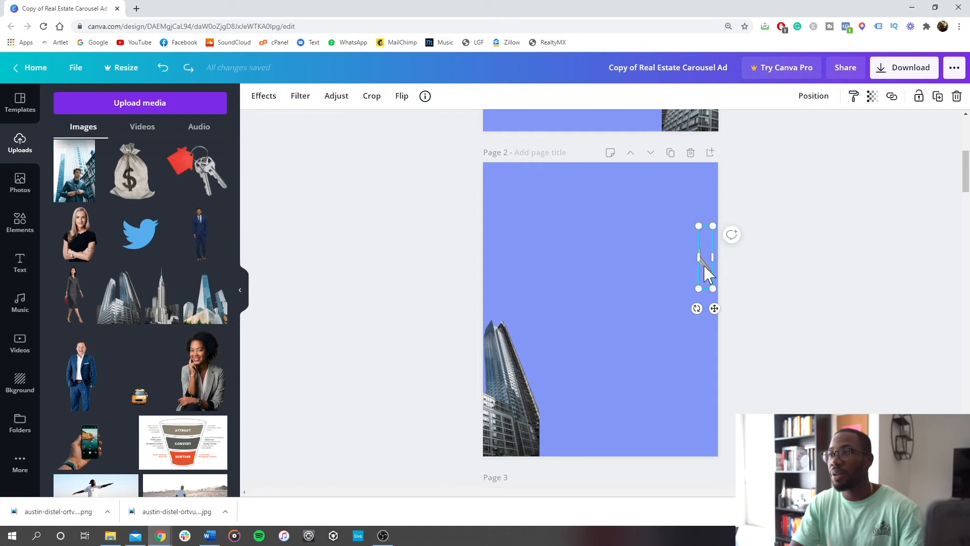
{"action": "key", "text": "Delete"}
- Add a square shape to page 1 and resize it into a thin dark bar spanning the full page width at the keys' height
{"action": "scroll", "coordinate": [693, 267], "scroll_direction": "up", "scroll_amount": 5}
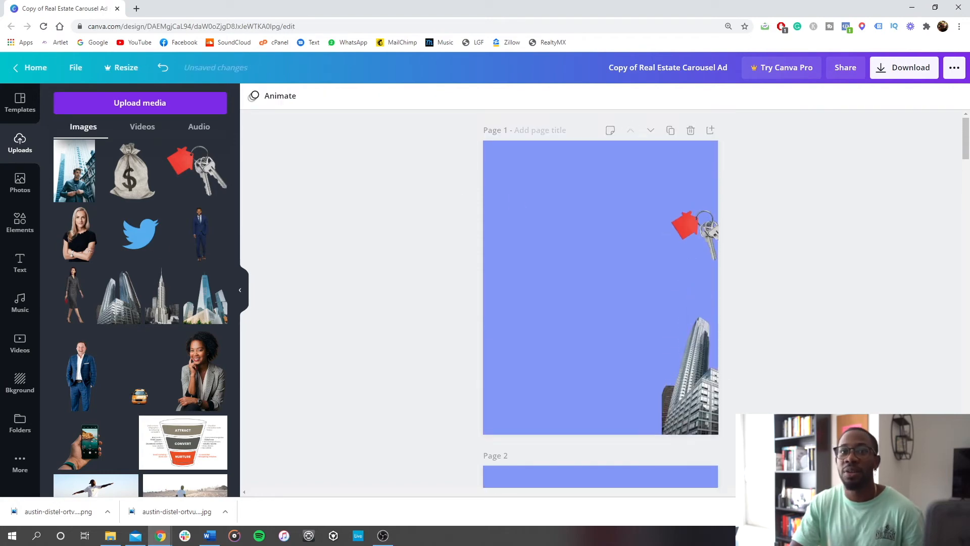
{"action": "left_click", "coordinate": [31, 229]}
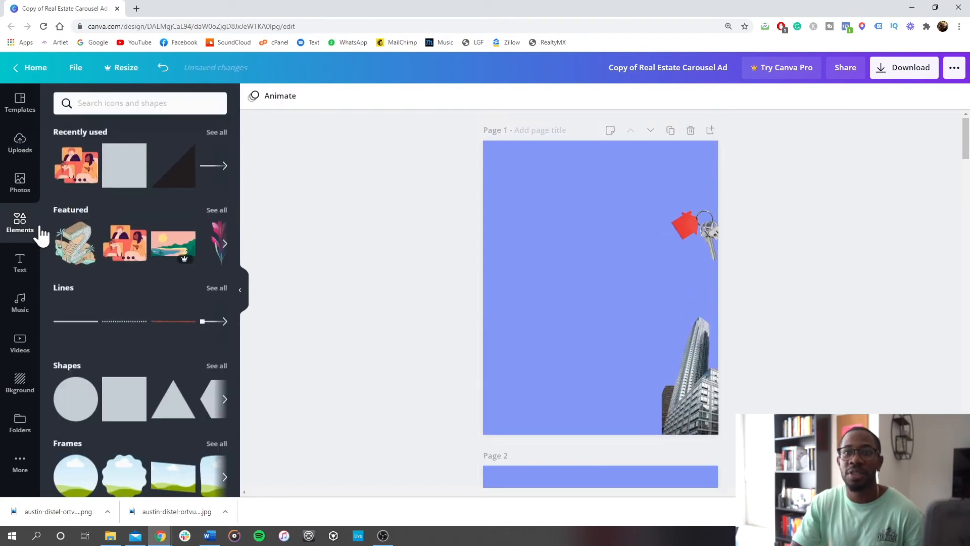
{"action": "left_click", "coordinate": [123, 184]}
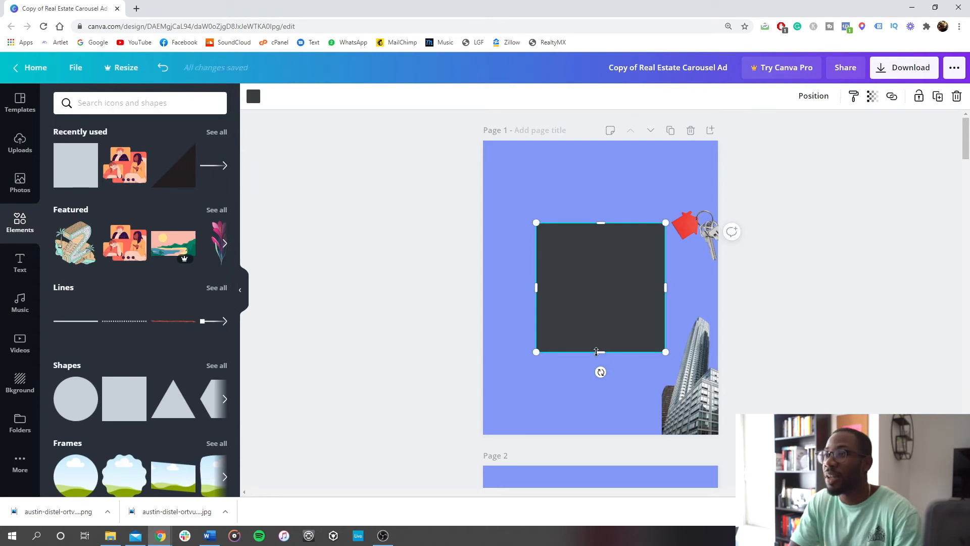
{"action": "left_click_drag", "start_coordinate": [600, 351], "coordinate": [621, 234]}
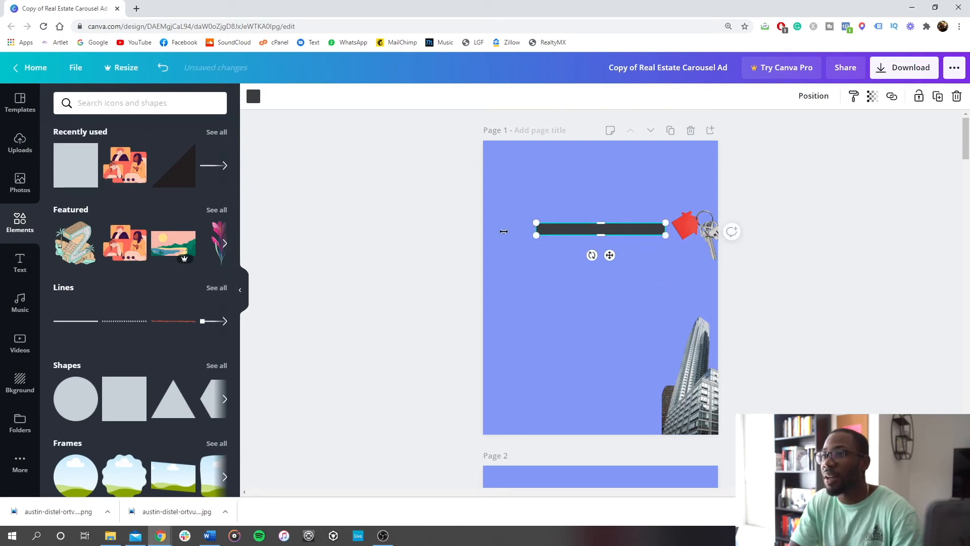
{"action": "left_click_drag", "start_coordinate": [503, 231], "coordinate": [480, 231]}
{"action": "left_click_drag", "start_coordinate": [663, 232], "coordinate": [716, 229]}
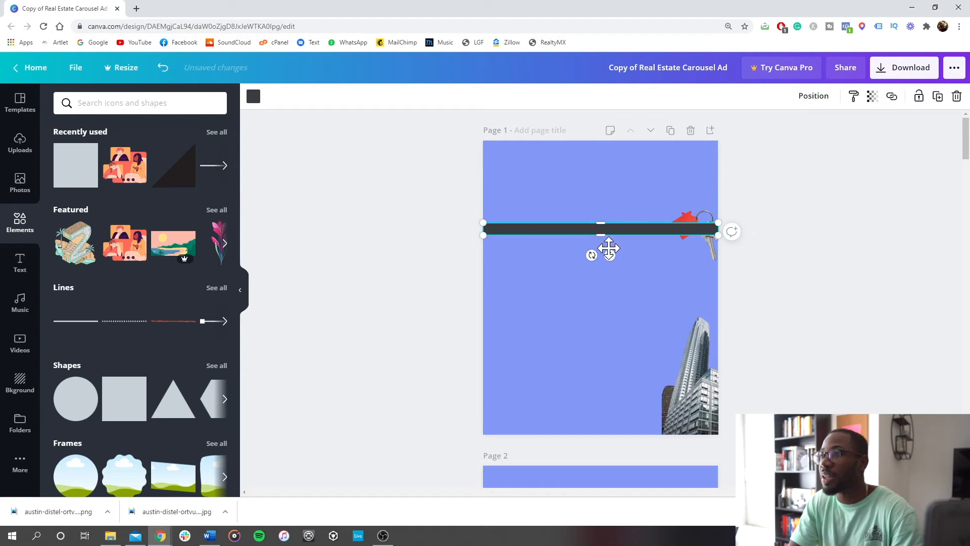
- Move the dark bar on page 1 up until it sits flush with the top edge of the keys image's frame
{"action": "left_click_drag", "start_coordinate": [609, 254], "coordinate": [609, 228]}
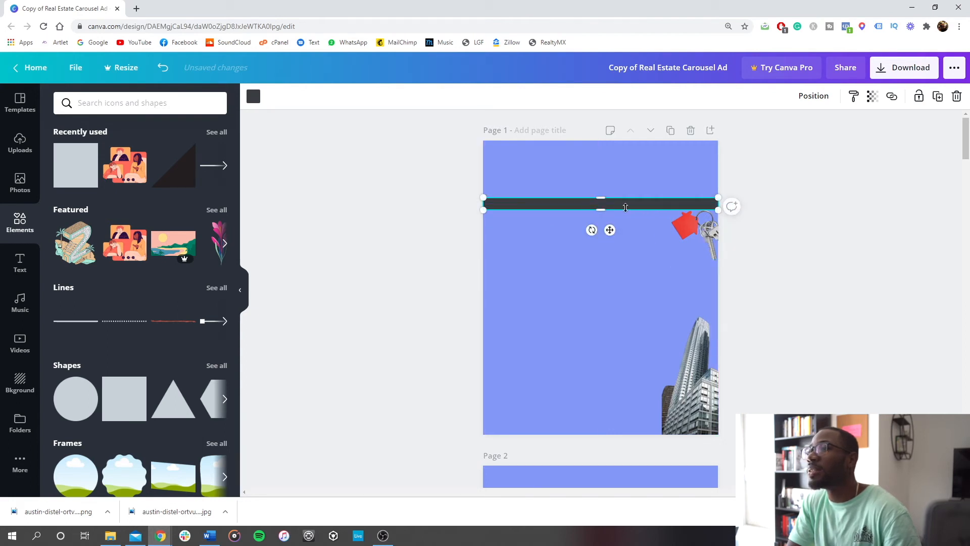
{"action": "left_click_drag", "start_coordinate": [622, 205], "coordinate": [622, 197]}
{"action": "left_click", "coordinate": [689, 226]}
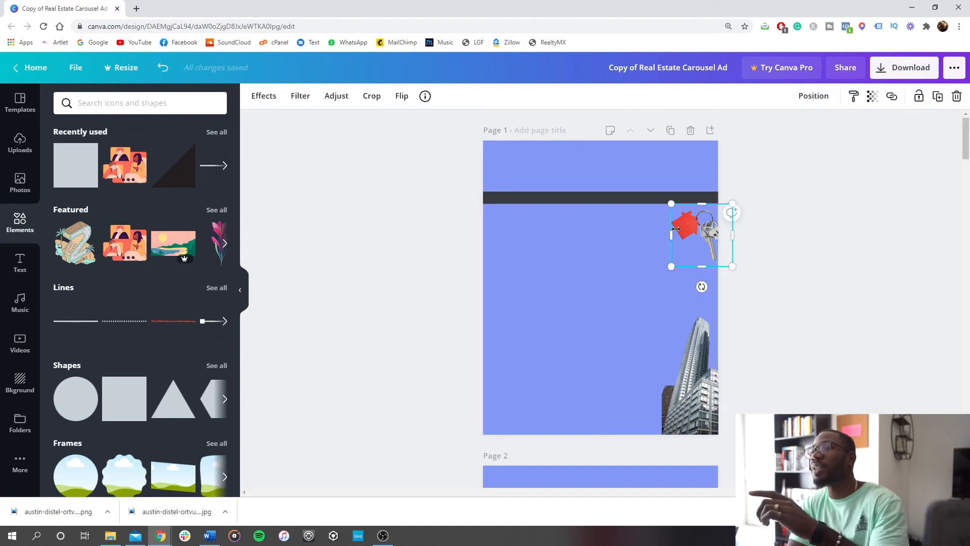
{"action": "left_click", "coordinate": [657, 198]}
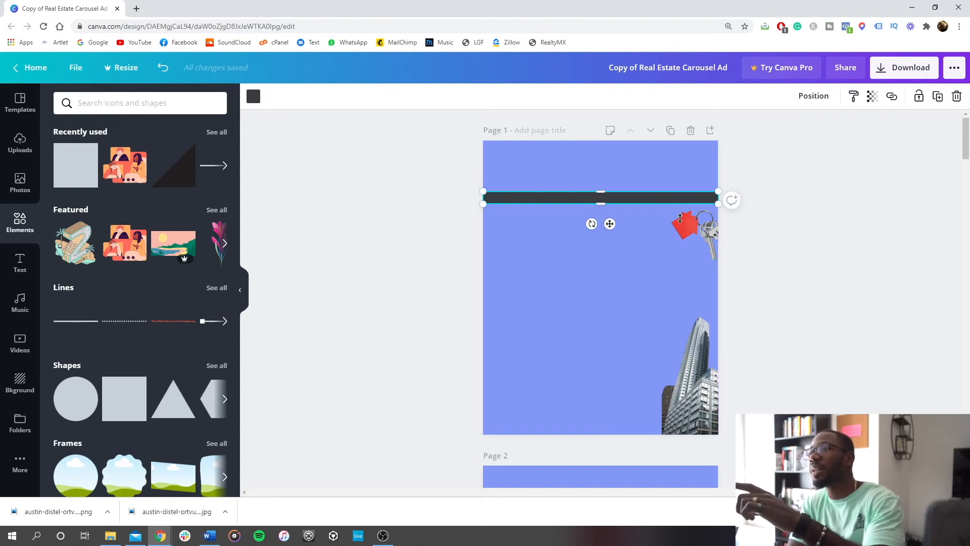
- Copy the dark bar from page 1 onto page 2 at the same height as an alignment guide
{"action": "key", "text": "ctrl+z"}
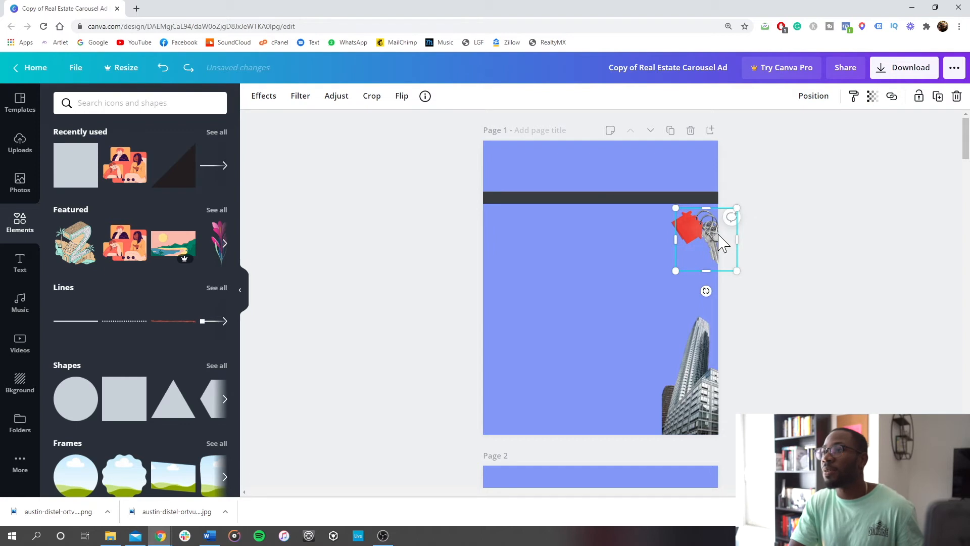
{"action": "key", "text": "Escape"}
{"action": "left_click", "coordinate": [617, 197]}
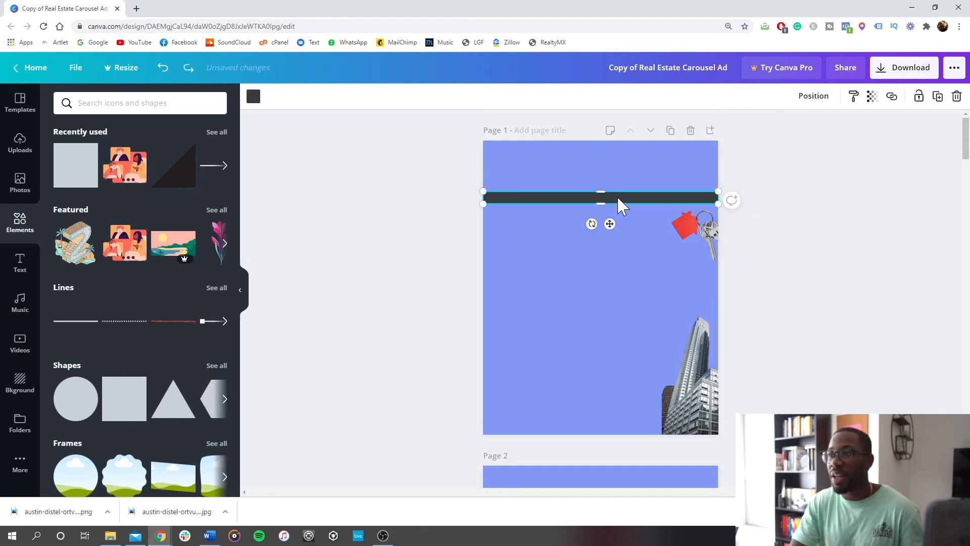
{"action": "scroll", "coordinate": [617, 196], "scroll_direction": "down", "scroll_amount": 6}
{"action": "left_click", "coordinate": [583, 275]}
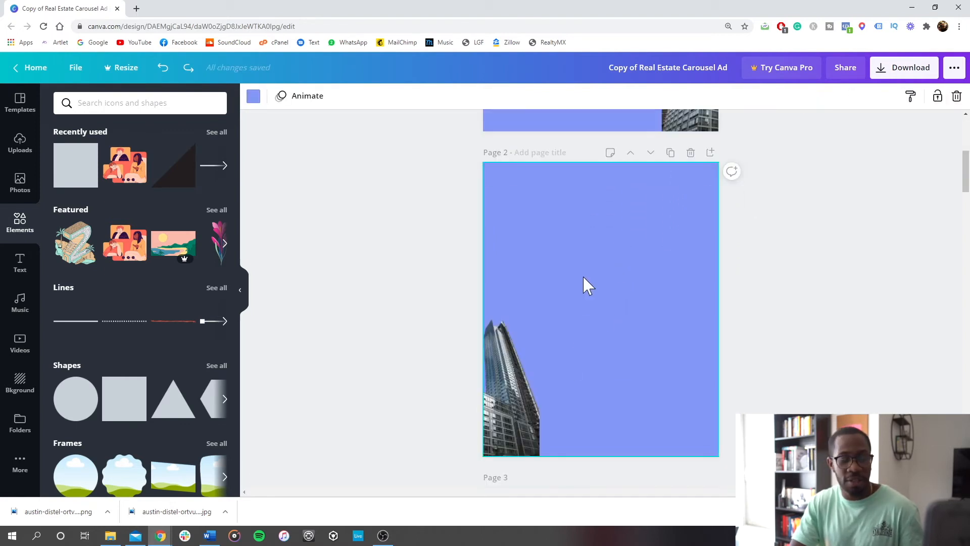
{"action": "key", "text": "ctrl+v"}
{"action": "scroll", "coordinate": [583, 275], "scroll_direction": "up", "scroll_amount": 6}
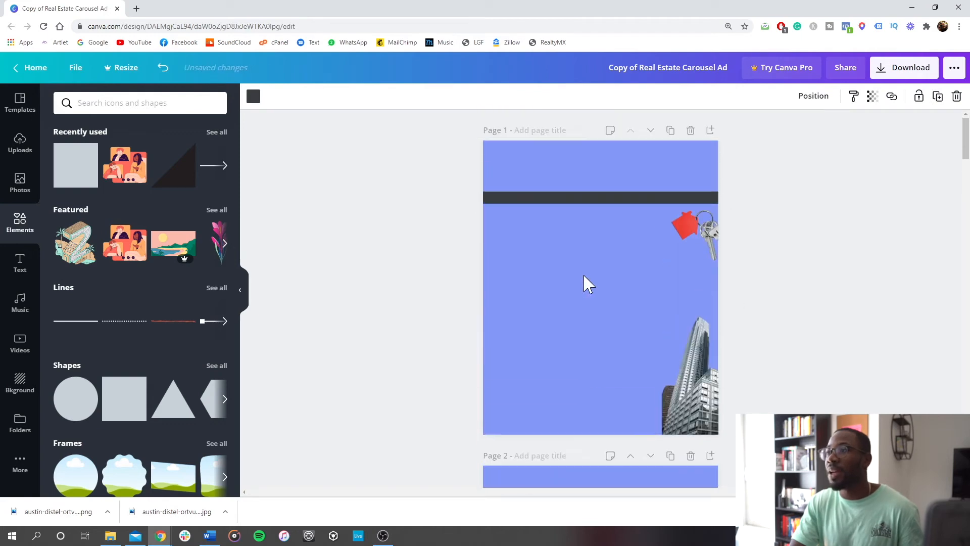
- Duplicate the keys image in place on page 1 and crop the copy to the part overhanging the page's right edge
{"action": "left_click", "coordinate": [716, 230]}
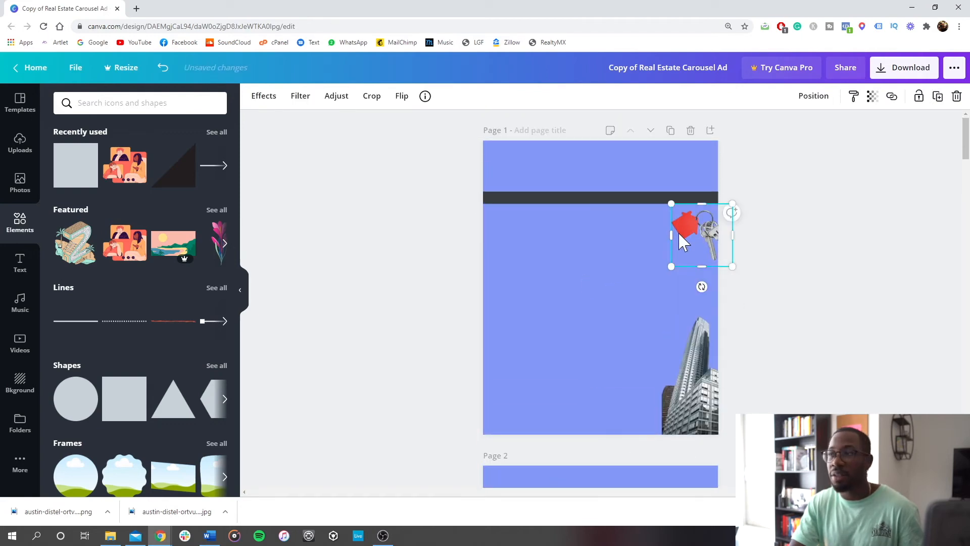
{"action": "key", "text": "ctrl+d"}
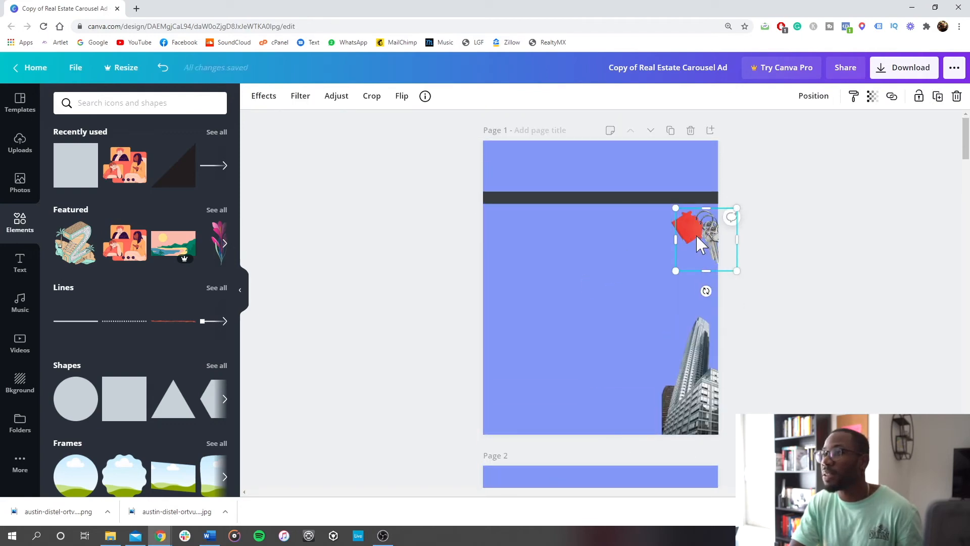
{"action": "key", "text": "ctrl+z"}
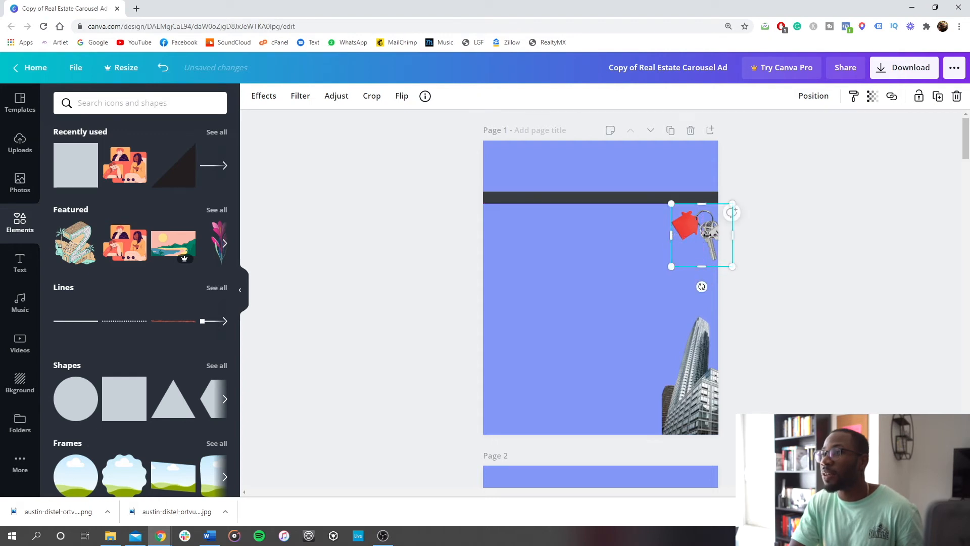
{"action": "left_click_drag", "start_coordinate": [708, 234], "coordinate": [735, 241]}
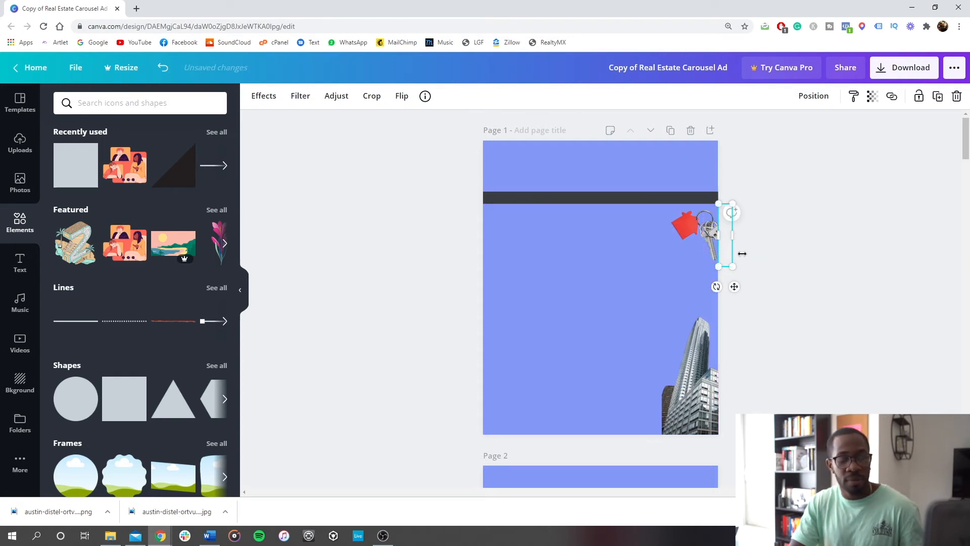
- Transfer the cropped keys piece to page 2 and place it against that page's left edge, directly under the dark guide bar
{"action": "left_click", "coordinate": [717, 259]}
{"action": "scroll", "coordinate": [637, 353], "scroll_direction": "down", "scroll_amount": 1}
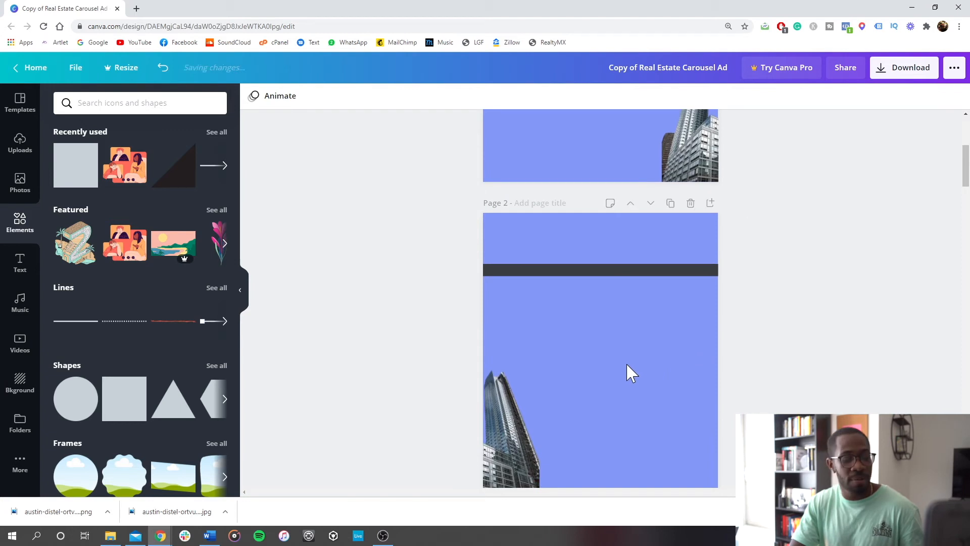
{"action": "left_click", "coordinate": [626, 363]}
{"action": "left_click", "coordinate": [725, 323]}
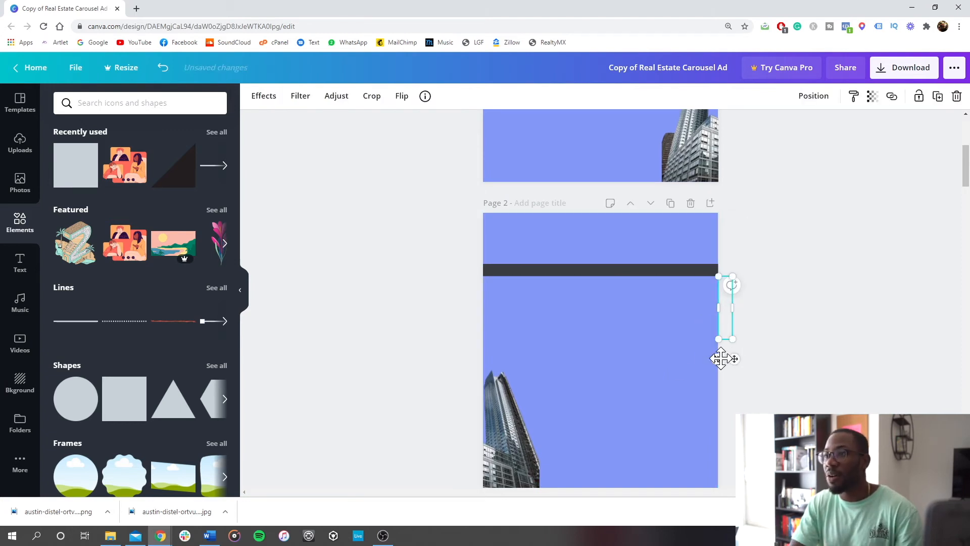
{"action": "left_click_drag", "start_coordinate": [720, 358], "coordinate": [503, 352]}
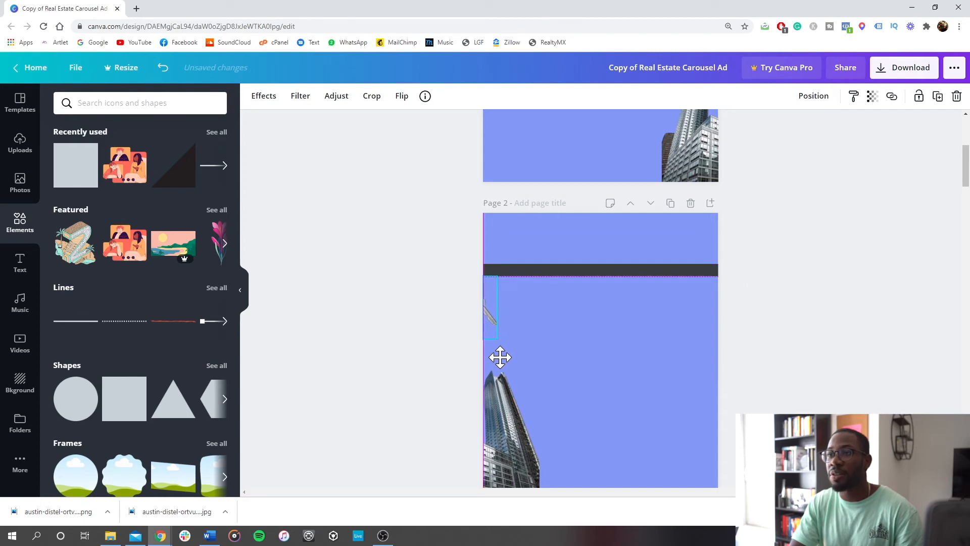
- Delete the dark guide bars from page 2 and page 1
{"action": "left_click", "coordinate": [646, 272]}
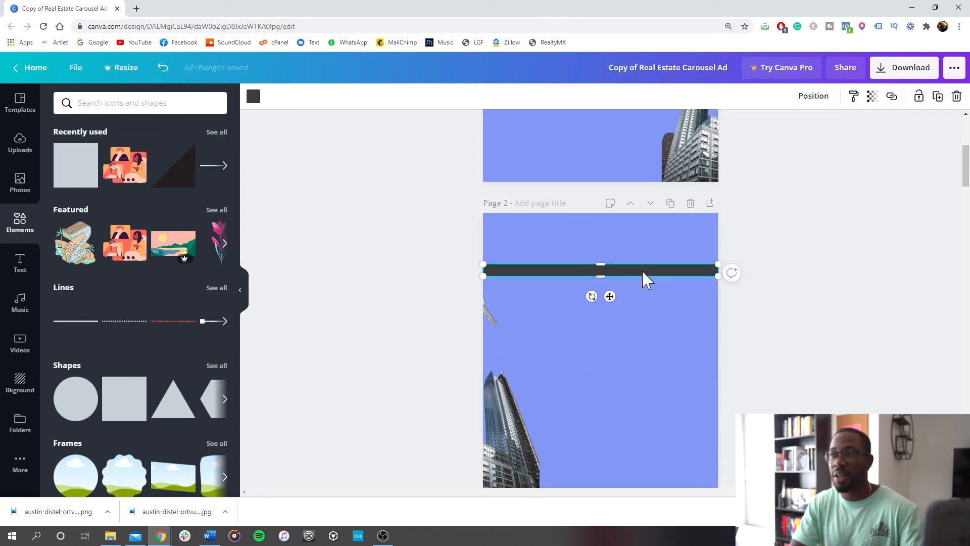
{"action": "key", "text": "Delete"}
{"action": "scroll", "coordinate": [642, 276], "scroll_direction": "up", "scroll_amount": 5}
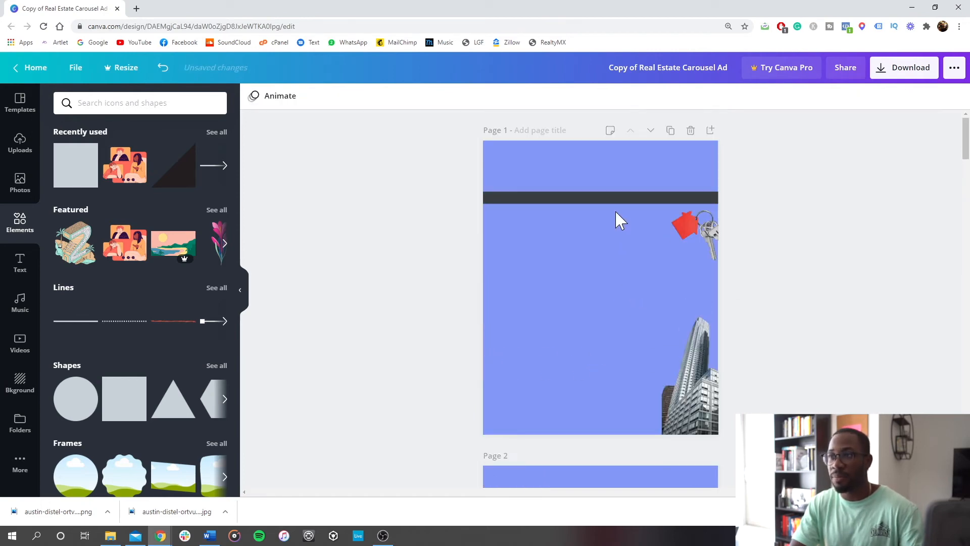
{"action": "left_click", "coordinate": [615, 197]}
{"action": "key", "text": "Delete"}
{"action": "scroll", "coordinate": [613, 273], "scroll_direction": "down", "scroll_amount": 4}
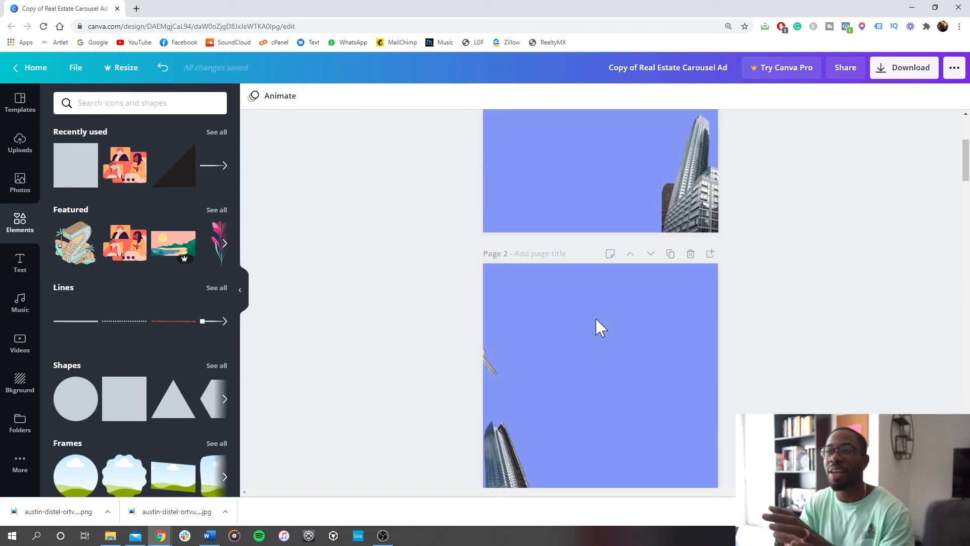
- Place the uploaded man in the blue suit beside page 1's skyscraper and the money bag at the page's bottom edge beside him
{"action": "scroll", "coordinate": [605, 345], "scroll_direction": "up", "scroll_amount": 1}
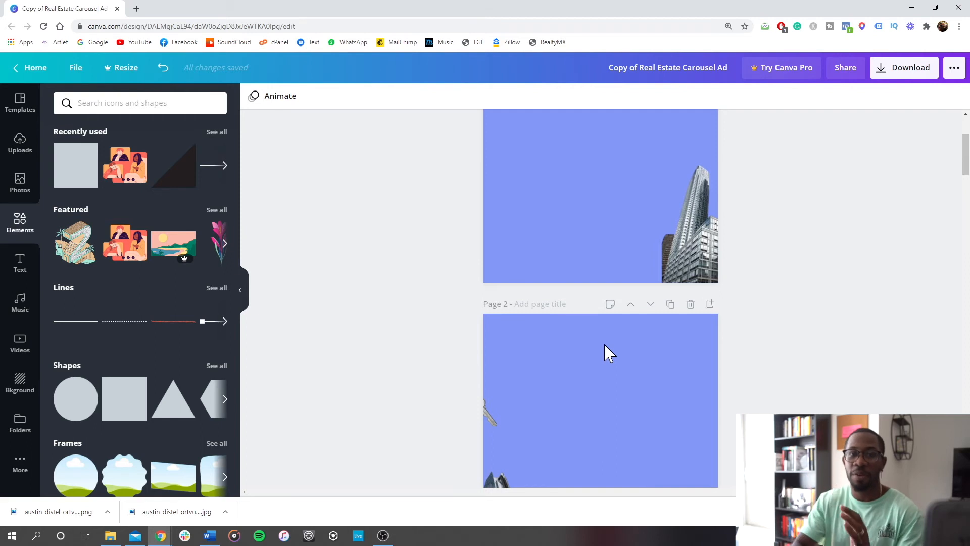
{"action": "scroll", "coordinate": [604, 348], "scroll_direction": "up", "scroll_amount": 2}
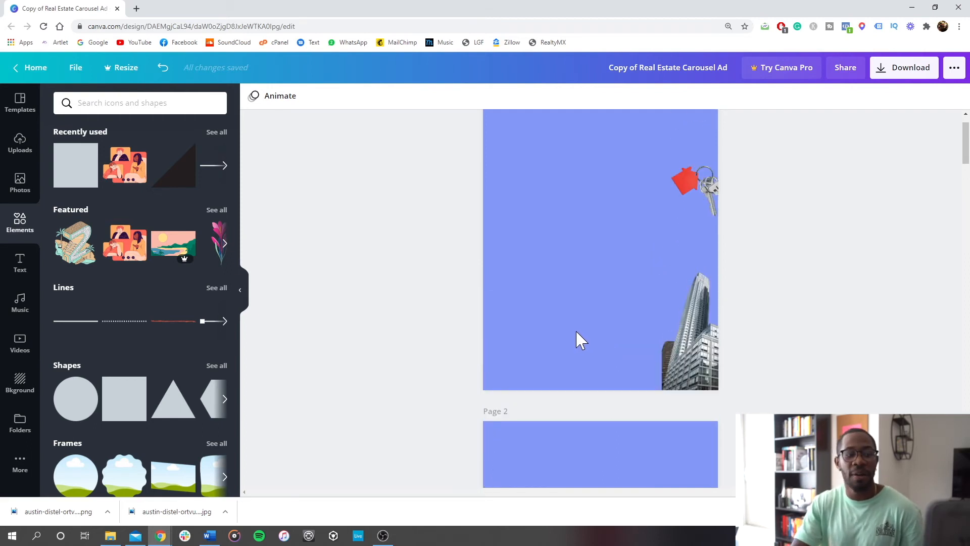
{"action": "scroll", "coordinate": [576, 338], "scroll_direction": "up", "scroll_amount": 1}
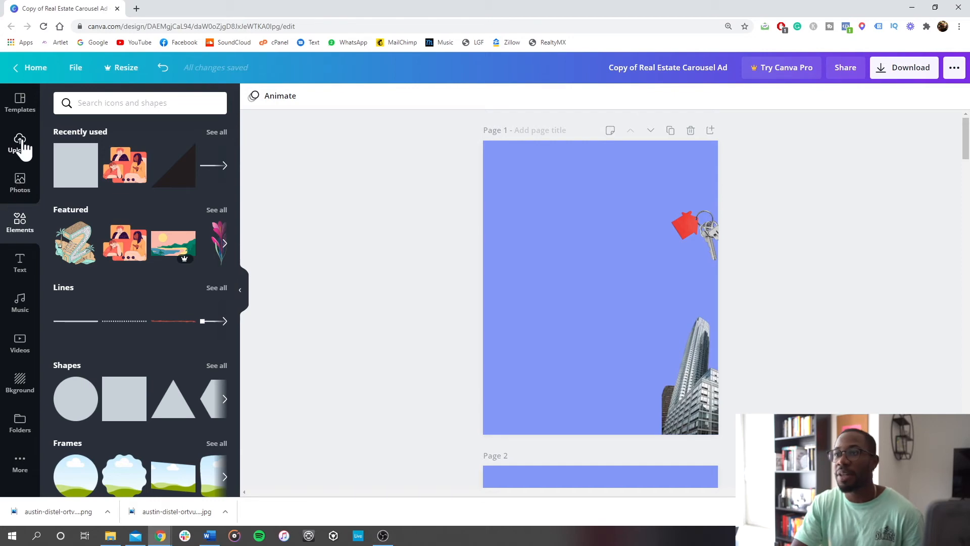
{"action": "left_click", "coordinate": [16, 144]}
{"action": "left_click_drag", "start_coordinate": [81, 376], "coordinate": [649, 339]}
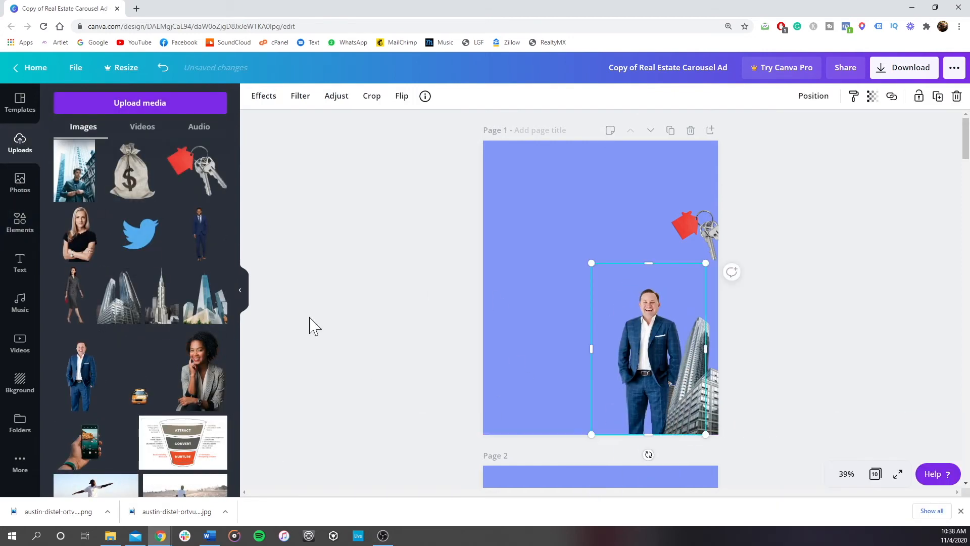
{"action": "left_click_drag", "start_coordinate": [132, 222], "coordinate": [562, 371]}
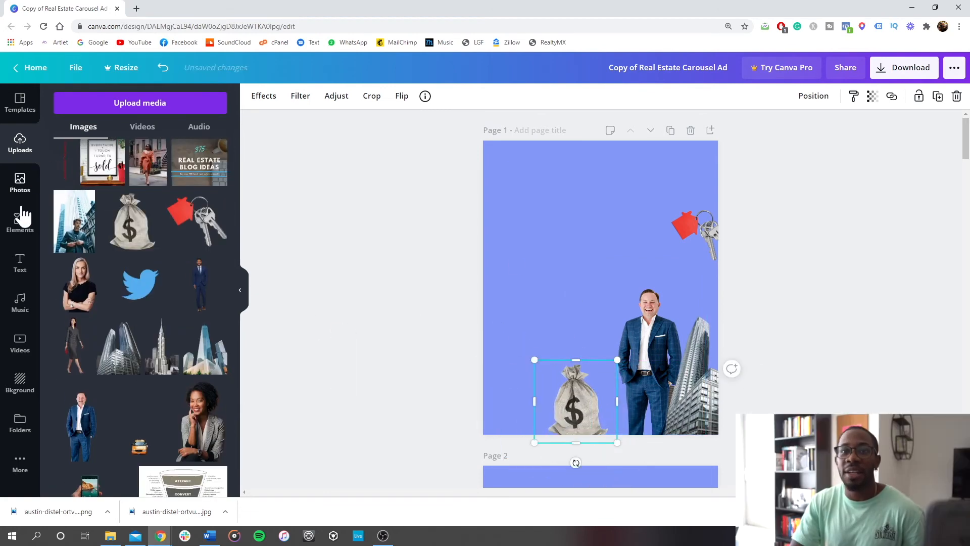
- Add the heading "WHY THE" to page 1, shrink it, colour it yellow and place it above the man near the keys
{"action": "left_click", "coordinate": [21, 262]}
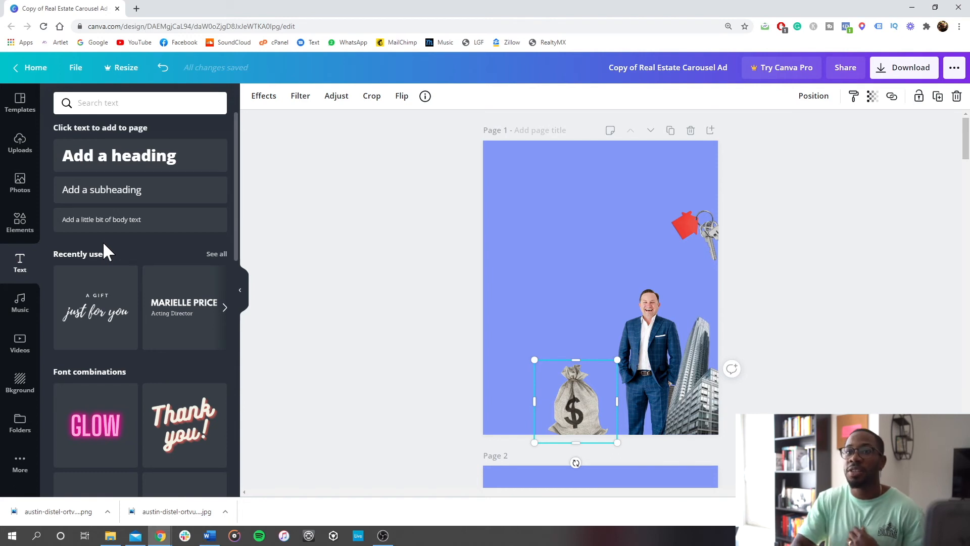
{"action": "left_click", "coordinate": [118, 158]}
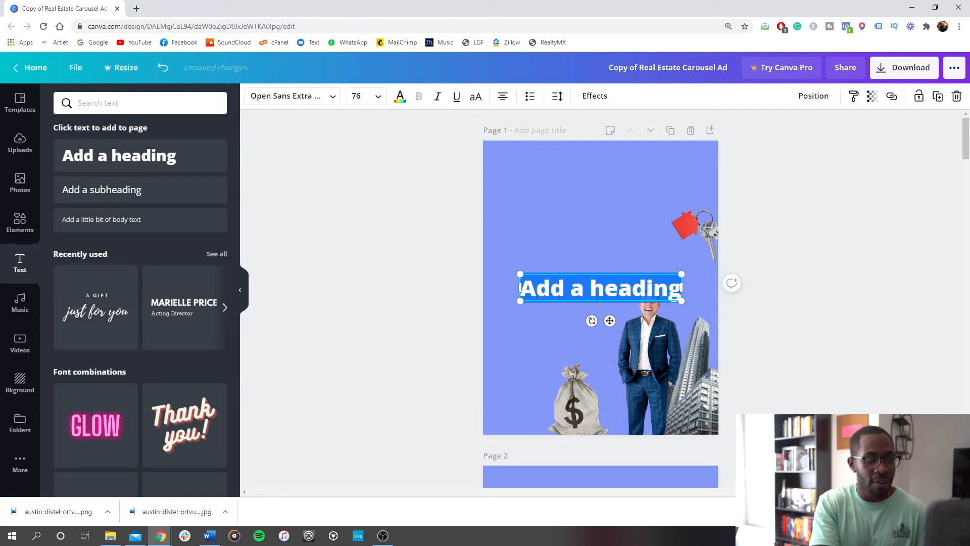
{"action": "type", "text": "WHY THE"}
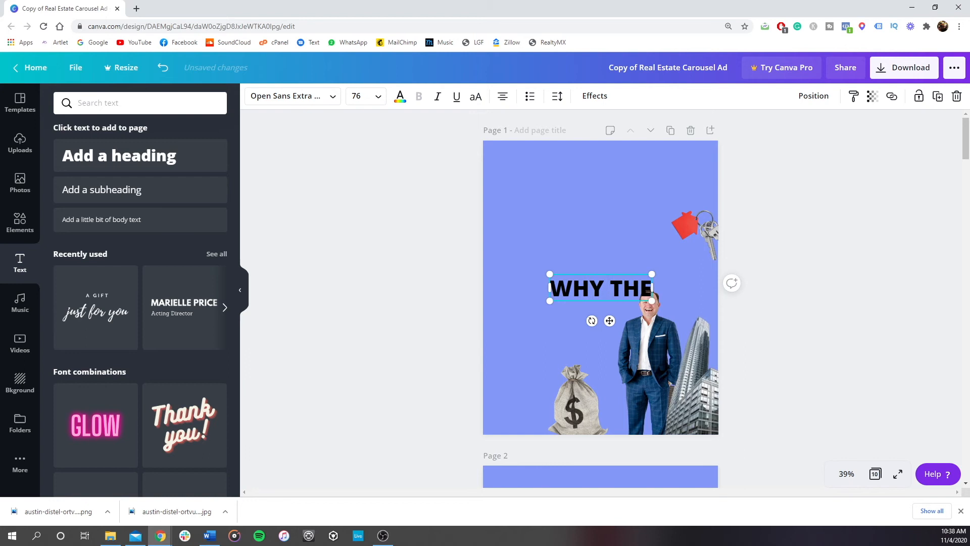
{"action": "left_click_drag", "start_coordinate": [651, 301], "coordinate": [639, 222]}
{"action": "left_click", "coordinate": [400, 97]}
{"action": "left_click", "coordinate": [156, 459]}
- Add a black heading "EVERYDAY" directly under "WHY THE", fitting its text box and aligning the right edges of both lines
{"action": "left_click", "coordinate": [20, 263]}
{"action": "left_click", "coordinate": [119, 155]}
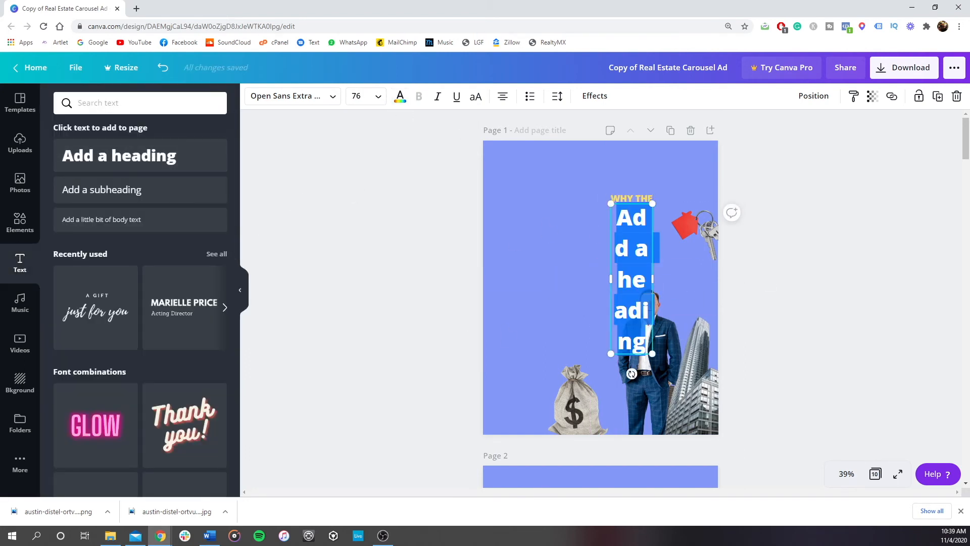
{"action": "left_click_drag", "start_coordinate": [611, 283], "coordinate": [578, 271]}
{"action": "type", "text": "EVERYDAY"}
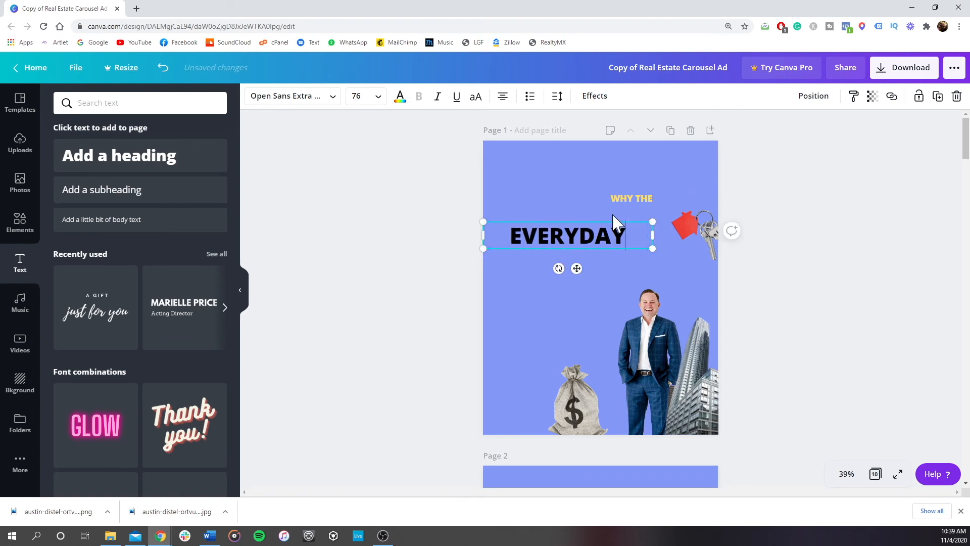
{"action": "left_click_drag", "start_coordinate": [652, 235], "coordinate": [611, 235]}
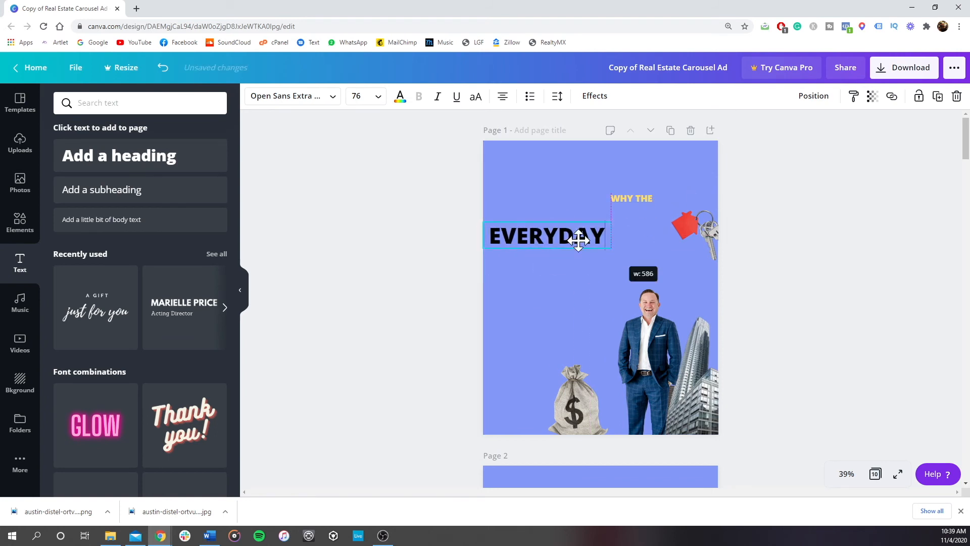
{"action": "left_click_drag", "start_coordinate": [567, 265], "coordinate": [599, 251]}
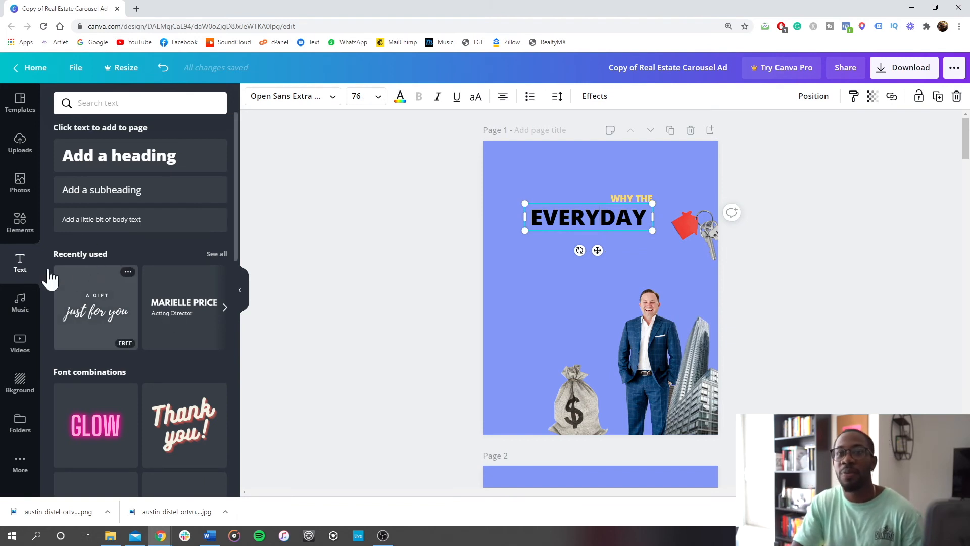
- Insert the "A GIFT just for you" font combination on page 1, ungroup it and delete its "A GIFT" line
{"action": "left_click", "coordinate": [98, 321]}
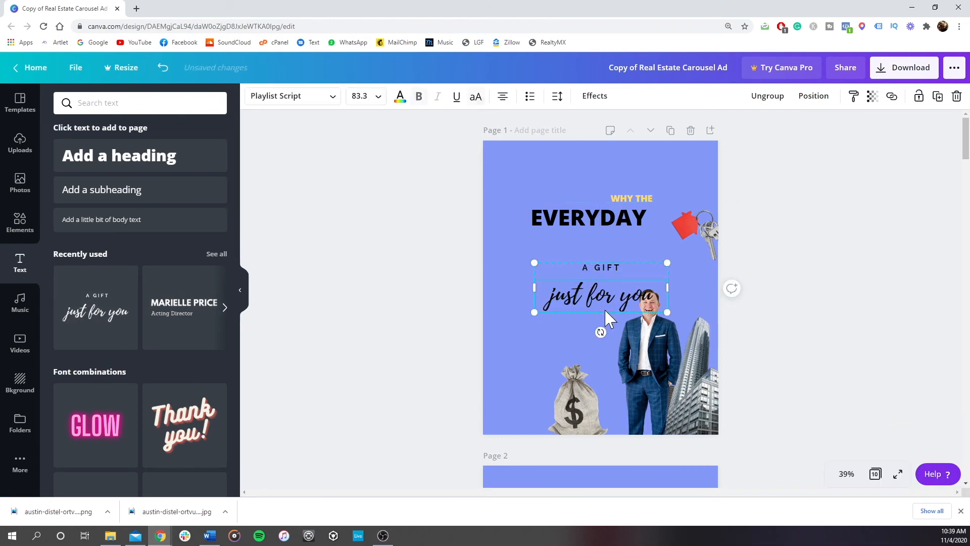
{"action": "left_click", "coordinate": [767, 96]}
{"action": "left_click", "coordinate": [601, 267]}
{"action": "key", "text": "Delete"}
- Change the script text to "Realtors", colour it red and place it beneath "EVERYDAY"
{"action": "double_click", "coordinate": [585, 294]}
{"action": "type", "text": "Realtors"}
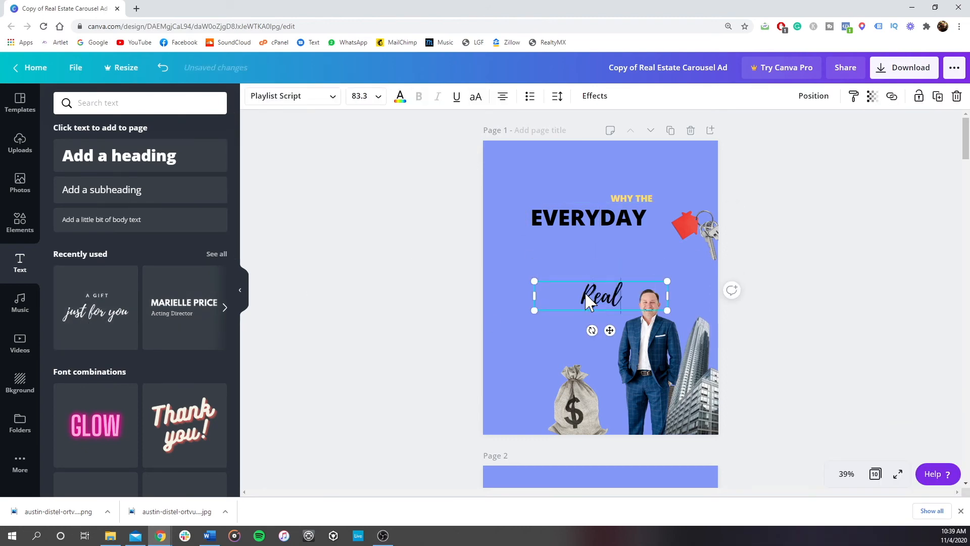
{"action": "left_click", "coordinate": [401, 96]}
{"action": "left_click", "coordinate": [66, 405]}
{"action": "left_click", "coordinate": [546, 333]}
{"action": "mouse_move", "coordinate": [621, 295]}
{"action": "left_mouse_down"}
{"action": "mouse_move", "coordinate": [605, 251]}
{"action": "mouse_move", "coordinate": [599, 279]}
{"action": "mouse_move", "coordinate": [612, 281]}
{"action": "mouse_move", "coordinate": [566, 306]}
{"action": "mouse_move", "coordinate": [561, 334]}
{"action": "left_mouse_up"}
- Copy the "EVERYDAY" heading, reword the copy as "WON'T" beneath "Realtors" and colour it white
{"action": "left_click", "coordinate": [601, 219]}
{"action": "key", "text": "ctrl+c"}
{"action": "key", "text": "ctrl+v"}
{"action": "double_click", "coordinate": [600, 279]}
{"action": "type", "text": "WON'"}
{"action": "left_click", "coordinate": [400, 96]}
{"action": "left_click", "coordinate": [214, 372]}
- Copy the "WON'T" line and reword the copy as "MAKE" directly beneath it
{"action": "key", "text": "ctrl+c"}
{"action": "key", "text": "ctrl+v"}
{"action": "double_click", "coordinate": [565, 306]}
{"action": "type", "text": "Make"}
- Copy the "MAKE" line, reword the copy as "IT" and place it beneath, shifted slightly left to continue the staggered headline
{"action": "key", "text": "ctrl+c"}
{"action": "key", "text": "ctrl+v"}
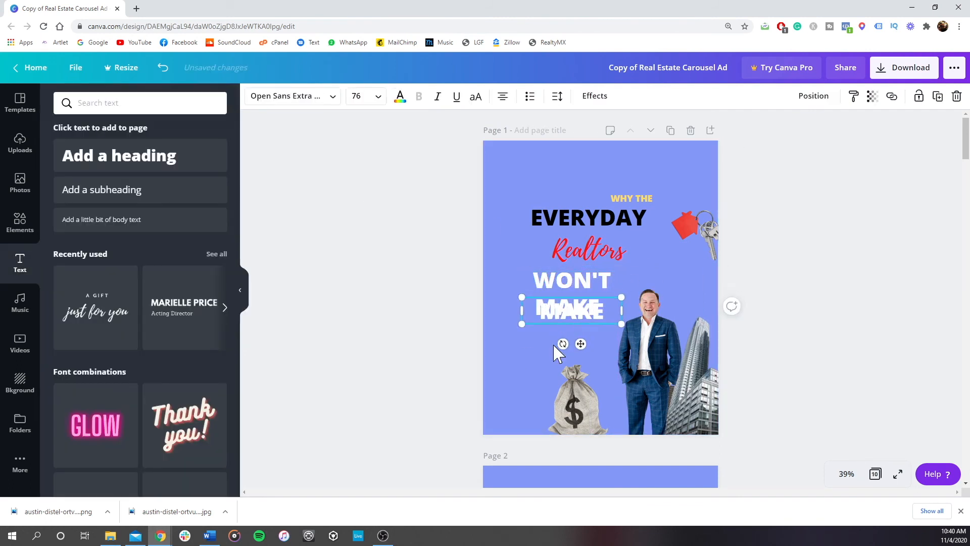
{"action": "double_click", "coordinate": [560, 335]}
{"action": "type", "text": "IT"}
{"action": "double_click", "coordinate": [558, 310]}
{"action": "key", "text": "BackSpace"}
{"action": "key", "text": "BackSpace"}
{"action": "key", "text": "BackSpace"}
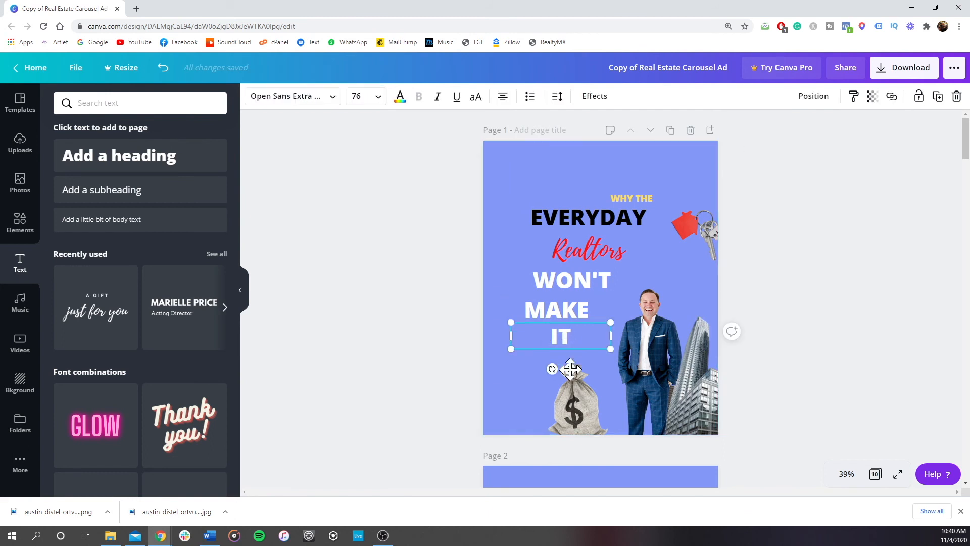
{"action": "left_click_drag", "start_coordinate": [570, 368], "coordinate": [556, 369]}
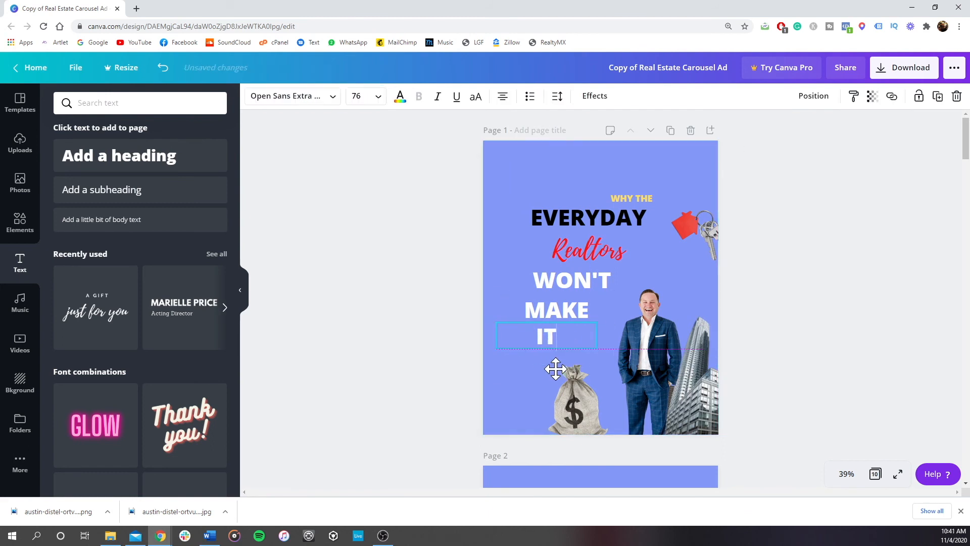
- Search the elements for "line" and insert one of the line graphics on page 1
{"action": "left_click", "coordinate": [20, 222]}
{"action": "left_click", "coordinate": [141, 103]}
{"action": "type", "text": "line"}
{"action": "key", "text": "Return"}
{"action": "left_click", "coordinate": [200, 199]}
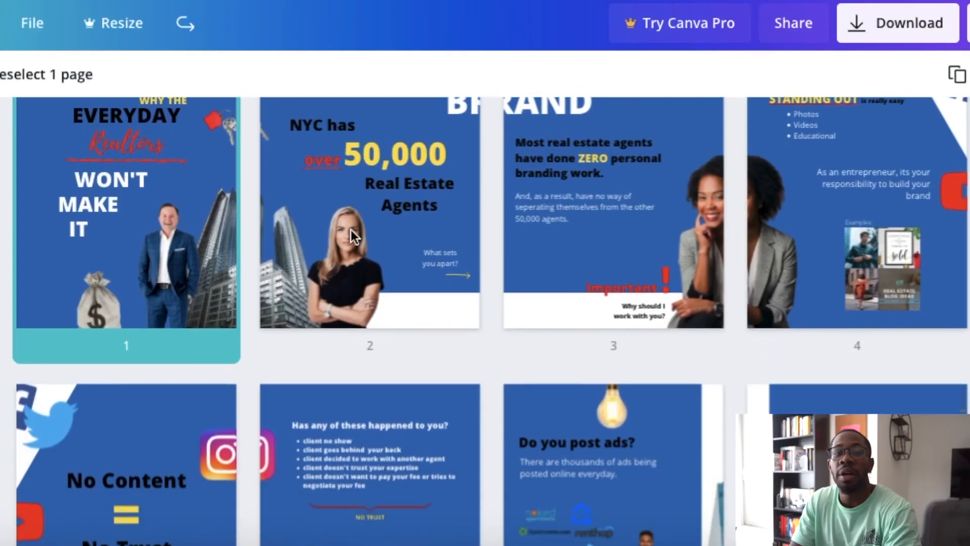
- Review the finished carousel design page by page, checking how the graphics and text carry across the pages
{"action": "scroll", "coordinate": [350, 229], "scroll_direction": "down", "scroll_amount": 5}
{"action": "scroll", "coordinate": [351, 230], "scroll_direction": "up", "scroll_amount": 8}
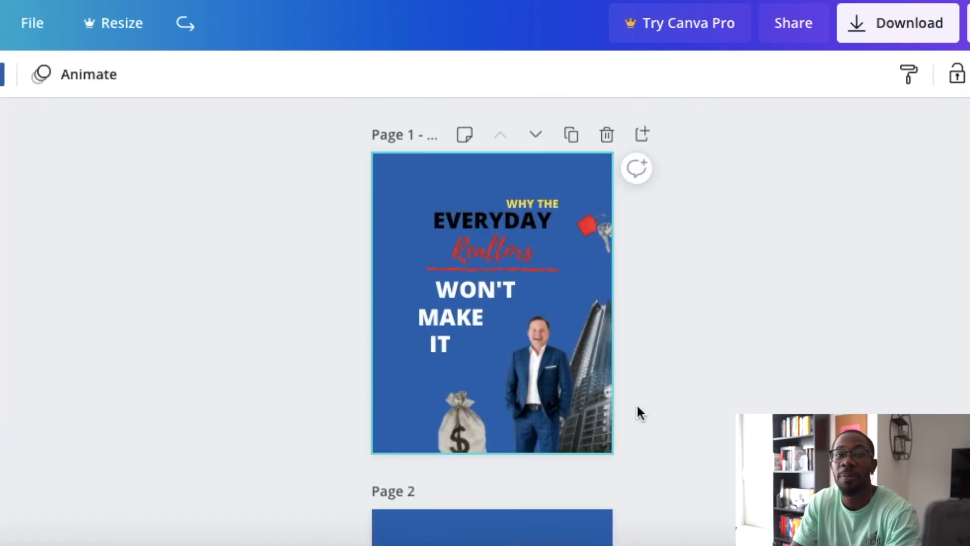
{"action": "scroll", "coordinate": [635, 402], "scroll_direction": "down", "scroll_amount": 12}
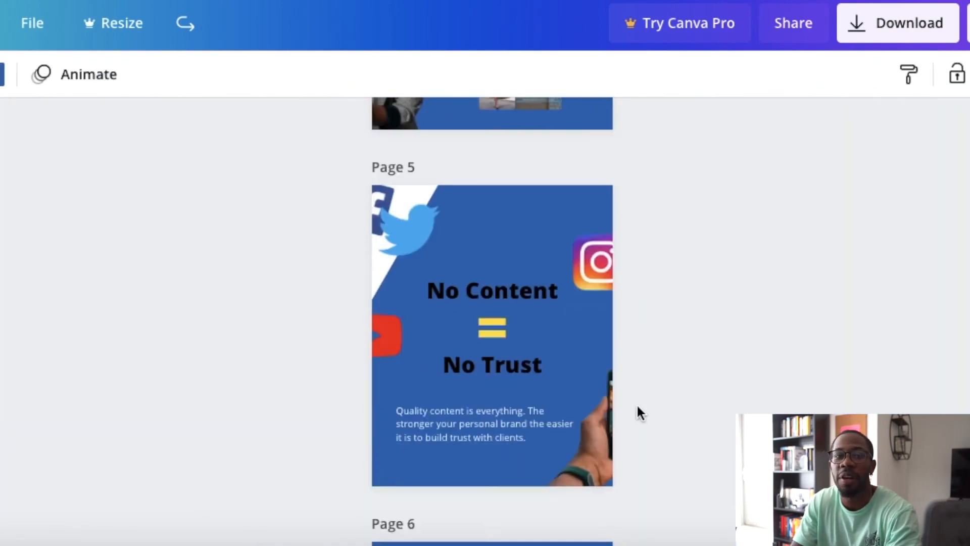
{"action": "scroll", "coordinate": [635, 402], "scroll_direction": "down", "scroll_amount": 15}
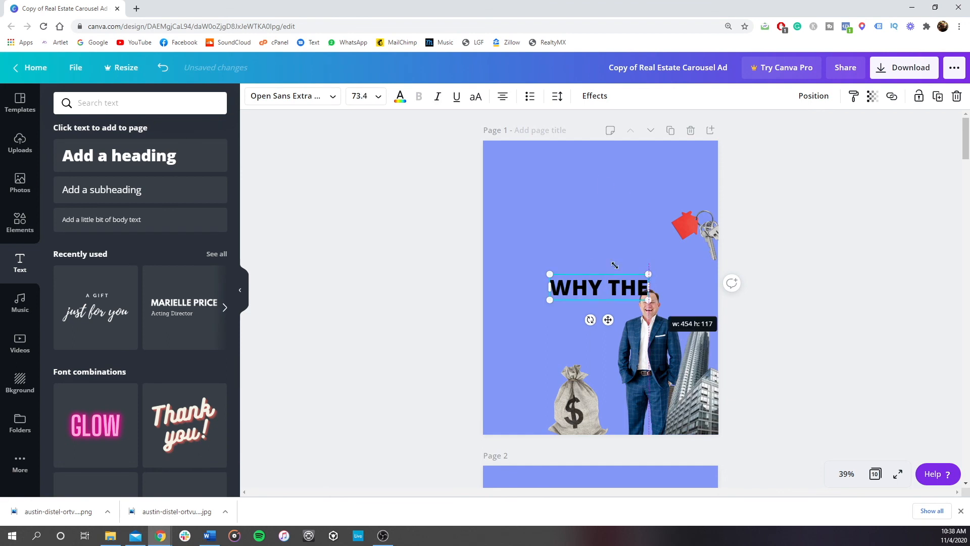
- Shrink the "WHY THE" text, place it in the upper part of page 1 beside the keys and colour it yellow
{"action": "left_click_drag", "start_coordinate": [614, 265], "coordinate": [638, 222]}
{"action": "left_click", "coordinate": [400, 96]}
{"action": "left_click", "coordinate": [155, 460]}
- Add a heading reading "EVERYDAY" in black beneath "WHY THE" on page 1, adjusting its text box so the word fits on one line
{"action": "left_click", "coordinate": [19, 263]}
{"action": "left_click", "coordinate": [119, 155]}
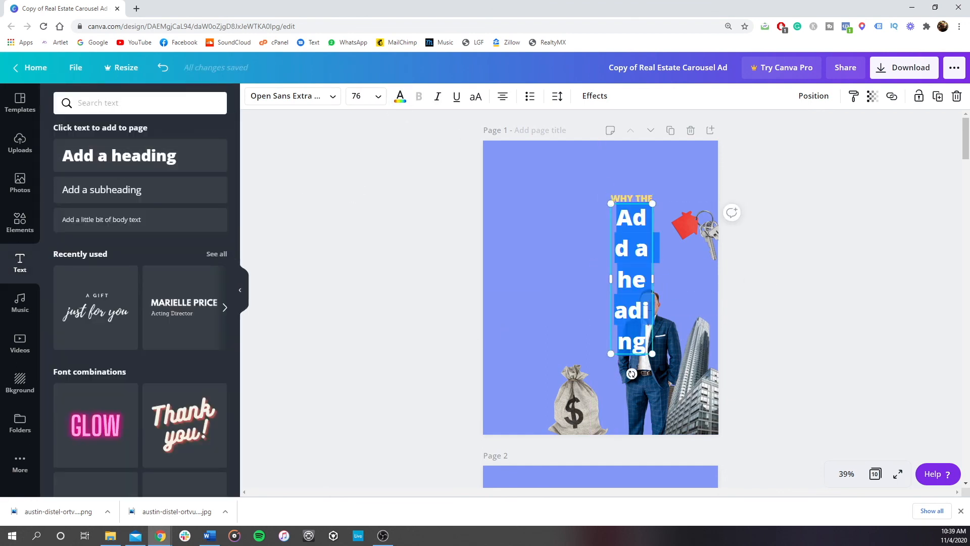
{"action": "left_click_drag", "start_coordinate": [612, 281], "coordinate": [486, 281]}
{"action": "mouse_move", "coordinate": [581, 255]}
{"action": "left_mouse_down"}
{"action": "mouse_move", "coordinate": [593, 278]}
{"action": "mouse_move", "coordinate": [578, 273]}
{"action": "left_mouse_up"}
{"action": "type", "text": "E"}
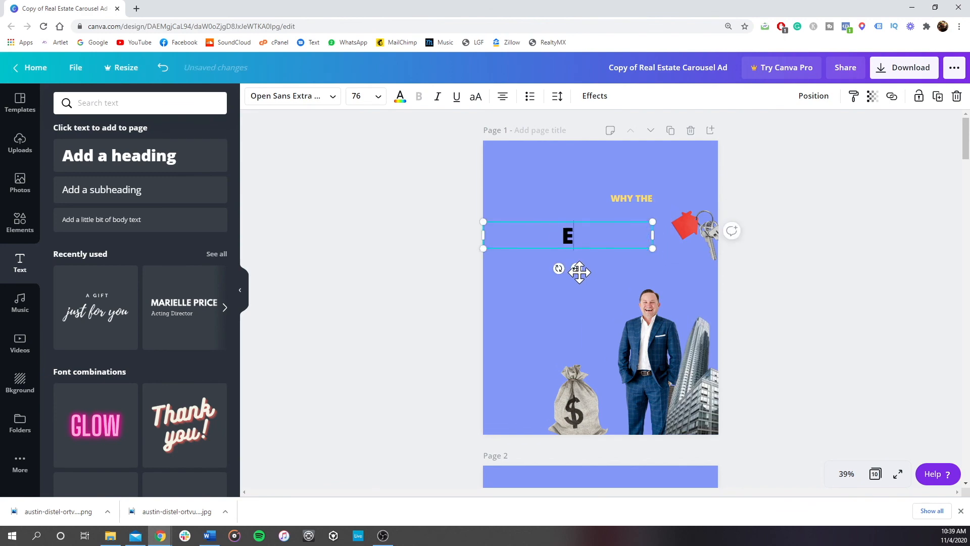
{"action": "type", "text": "VERYDAY"}
{"action": "mouse_move", "coordinate": [652, 235]}
{"action": "left_mouse_down"}
{"action": "mouse_move", "coordinate": [613, 236]}
{"action": "mouse_move", "coordinate": [639, 236]}
{"action": "left_mouse_up"}
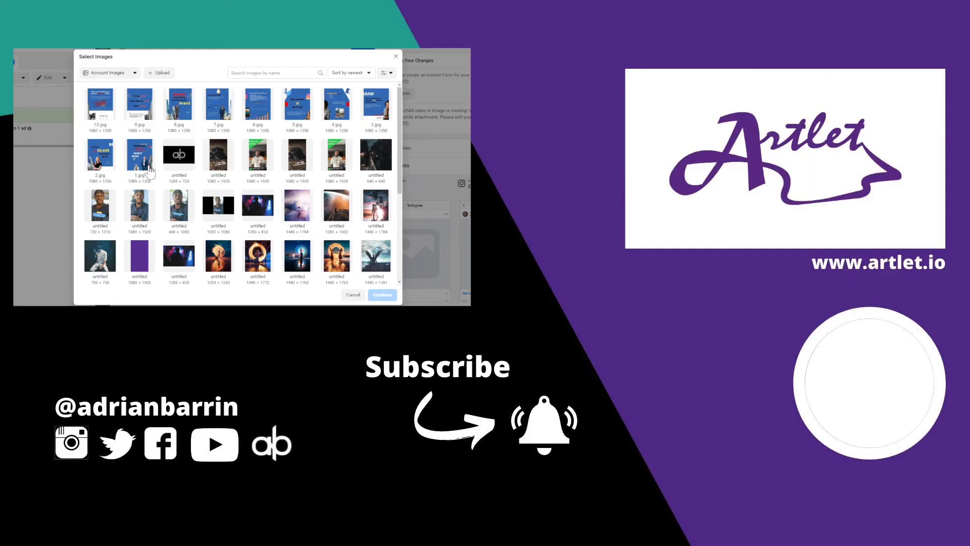
{"action": "left_click", "coordinate": [334, 255]}
{"action": "left_click", "coordinate": [383, 295]}
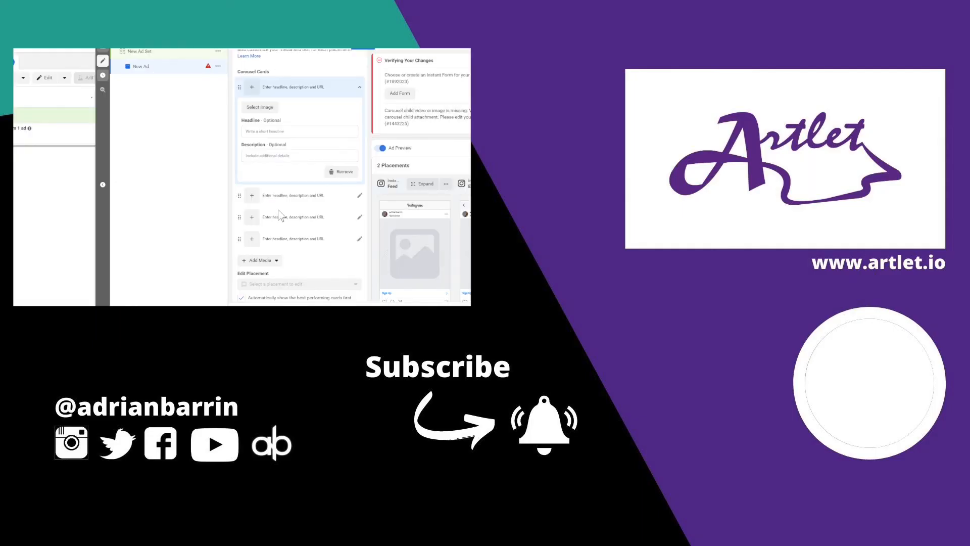